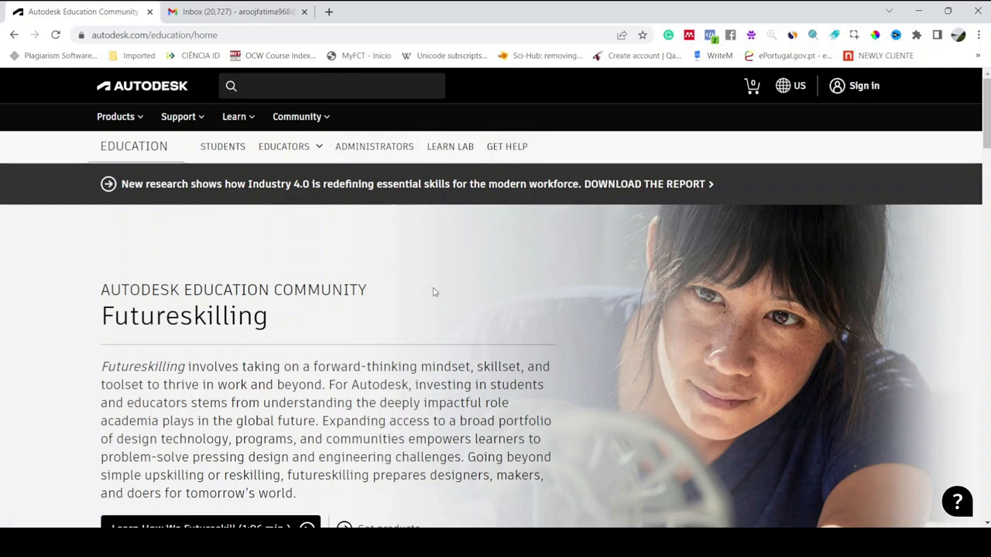
Go from the Education Community home page to the Autodesk for Students page.
click(219, 150)
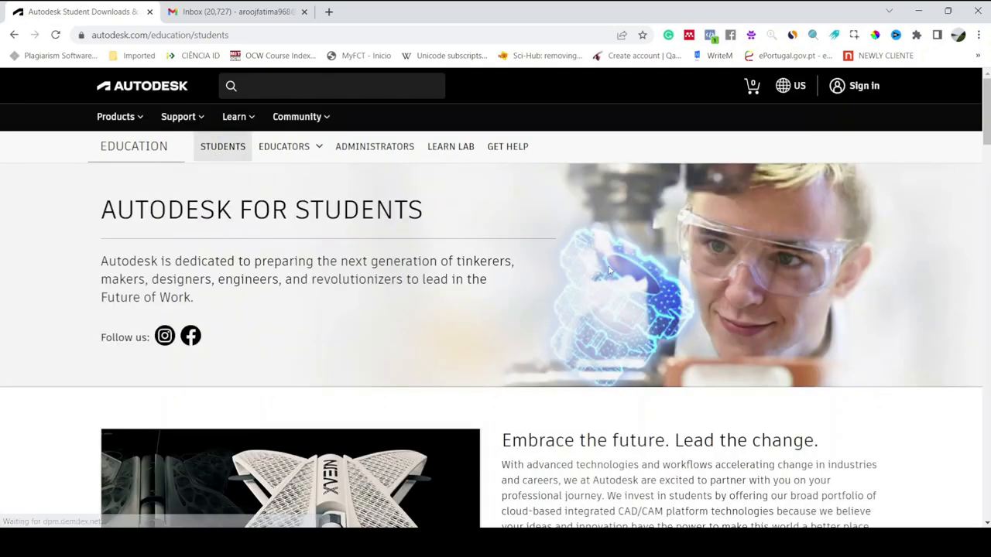
scroll(693, 288, down, 4)
scroll(693, 288, down, 2)
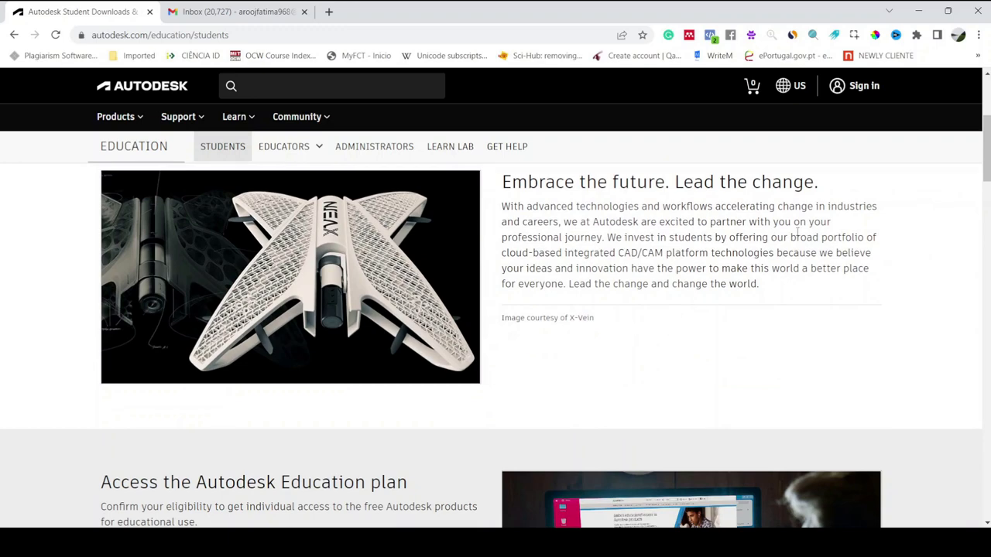
scroll(649, 258, down, 1)
scroll(649, 258, down, 1)
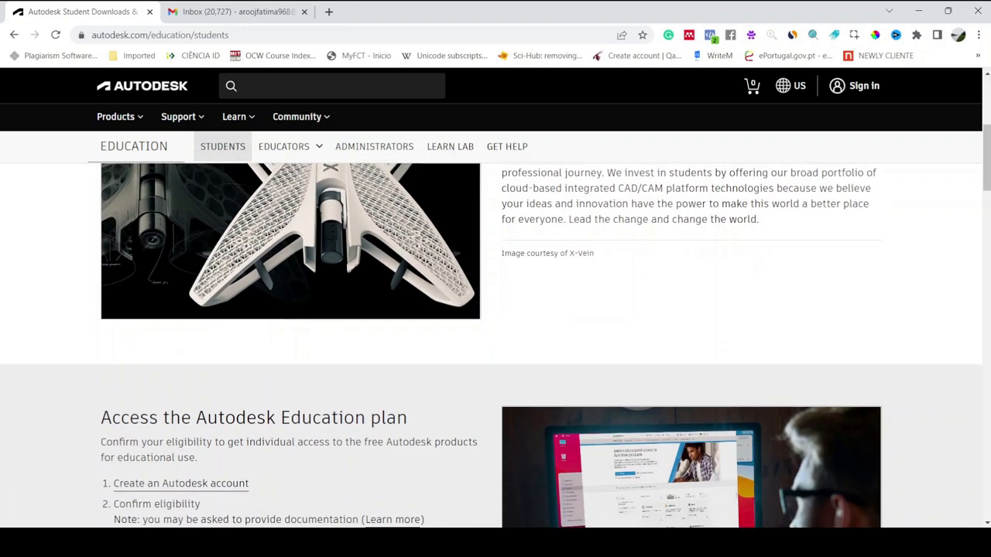
scroll(664, 241, down, 2)
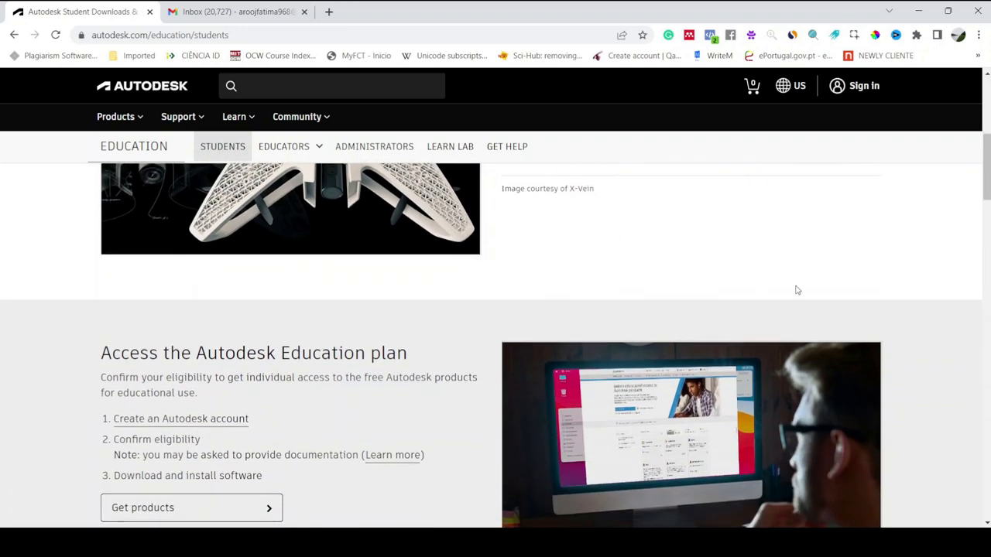
scroll(826, 280, down, 2)
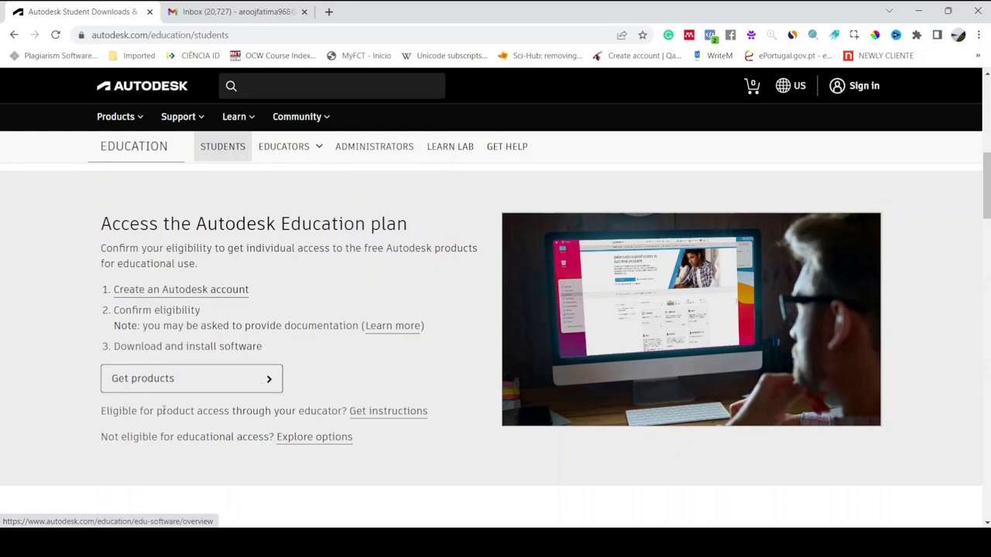
Open the Autodesk products catalogue listing AutoCAD, AutoCAD LT and Fusion 360.
click(116, 116)
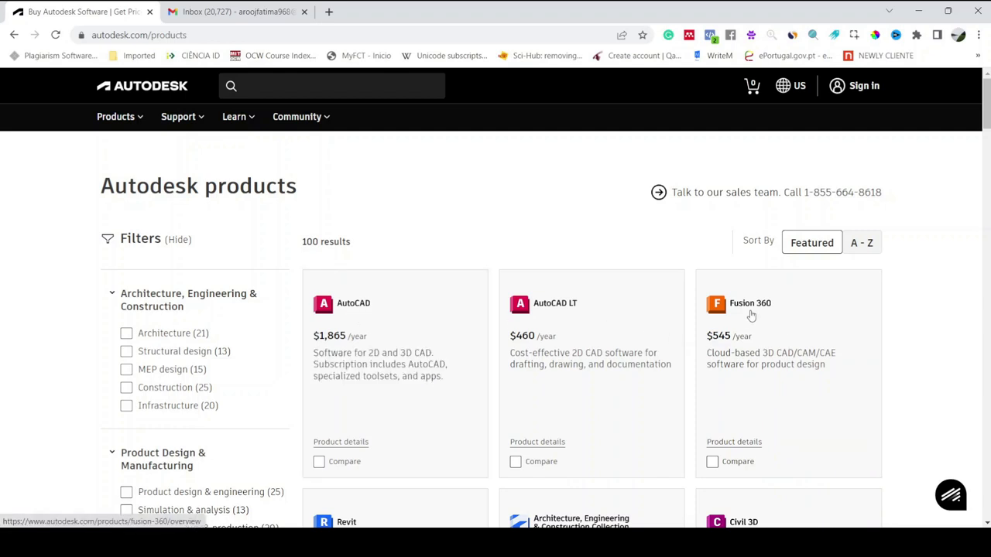
scroll(813, 333, down, 1)
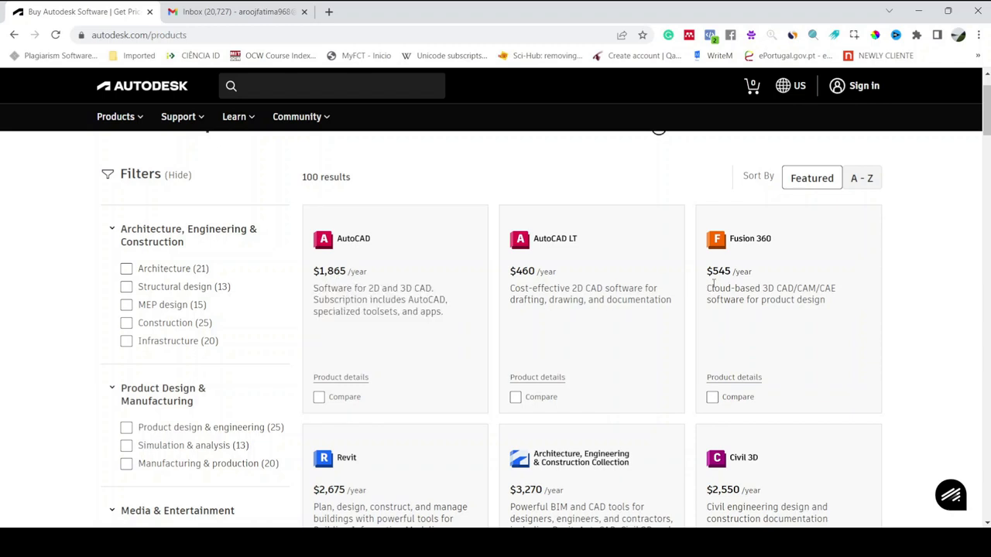
mouse_move(788, 356)
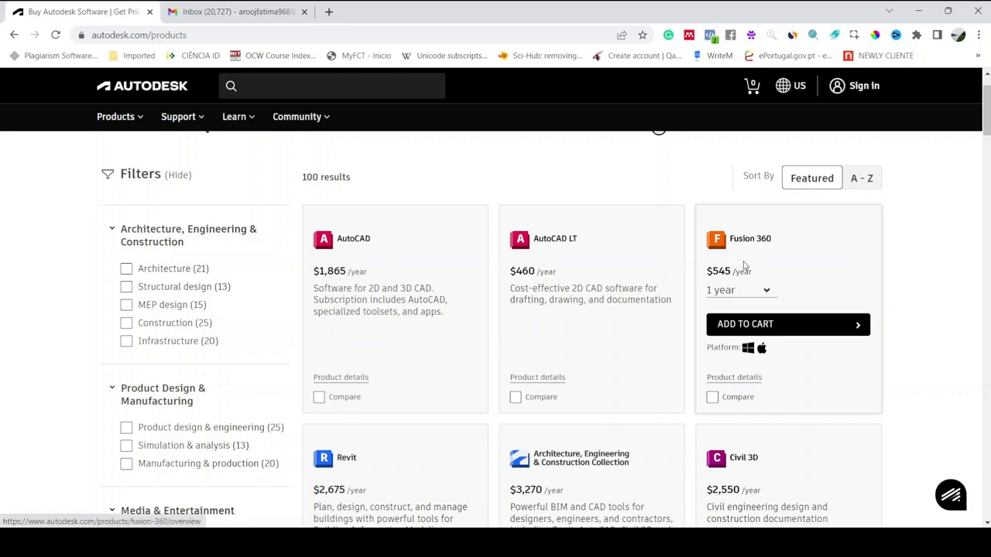
scroll(464, 271, down, 2)
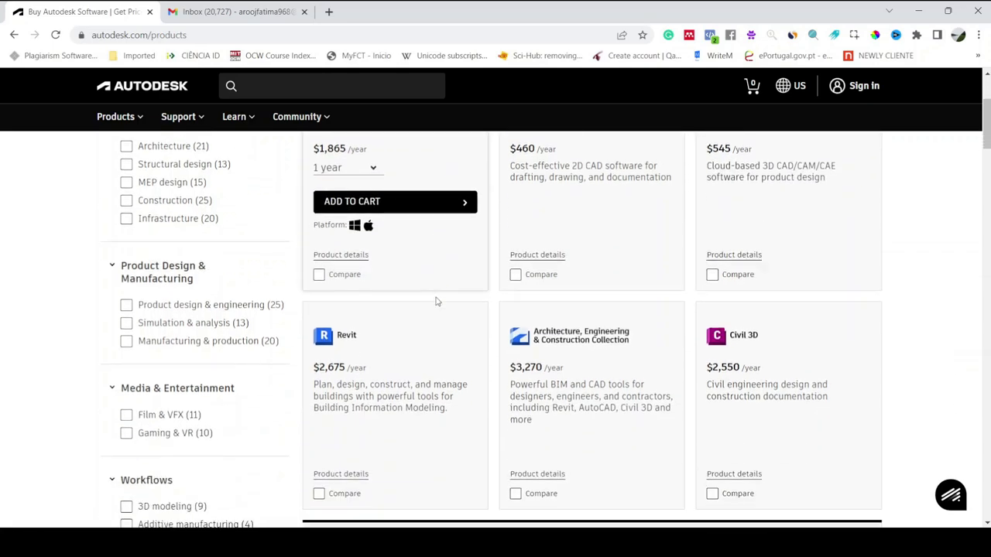
scroll(465, 271, down, 3)
scroll(614, 309, down, 2)
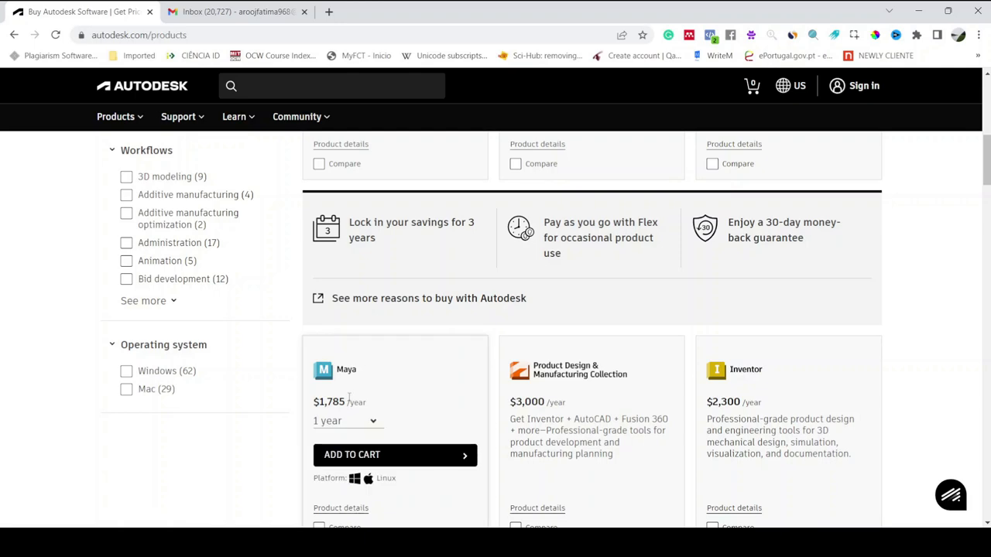
scroll(348, 396, down, 2)
scroll(348, 397, down, 2)
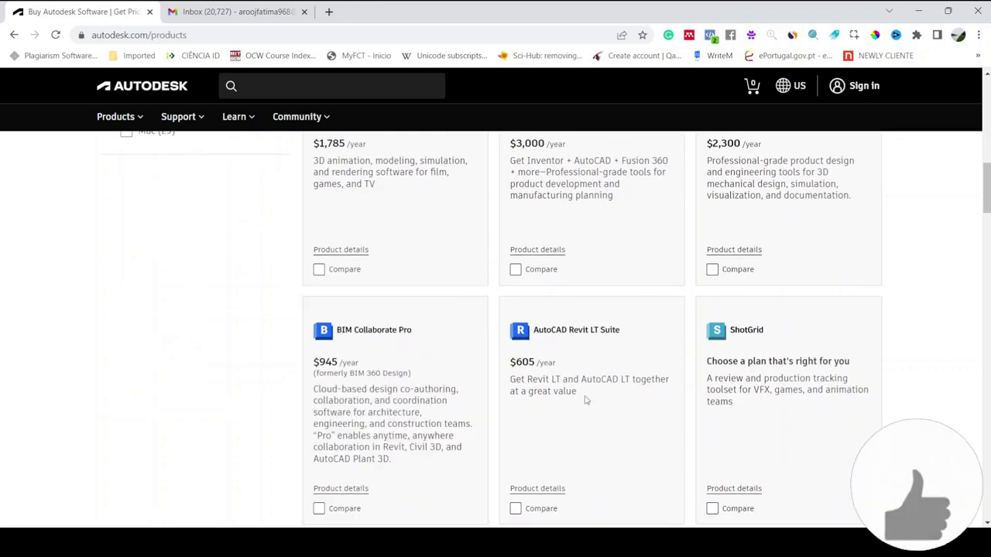
scroll(586, 400, down, 2)
scroll(742, 397, down, 1)
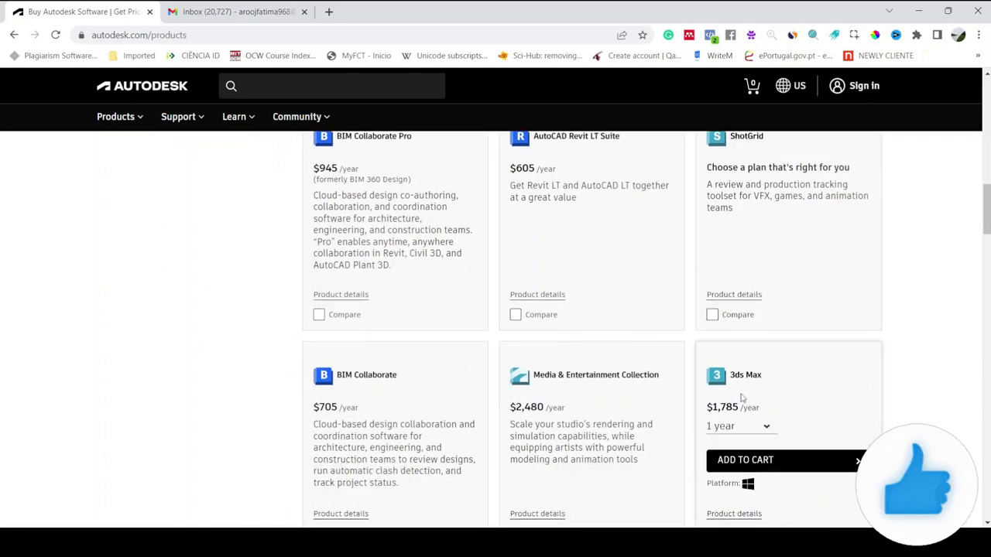
scroll(773, 397, down, 2)
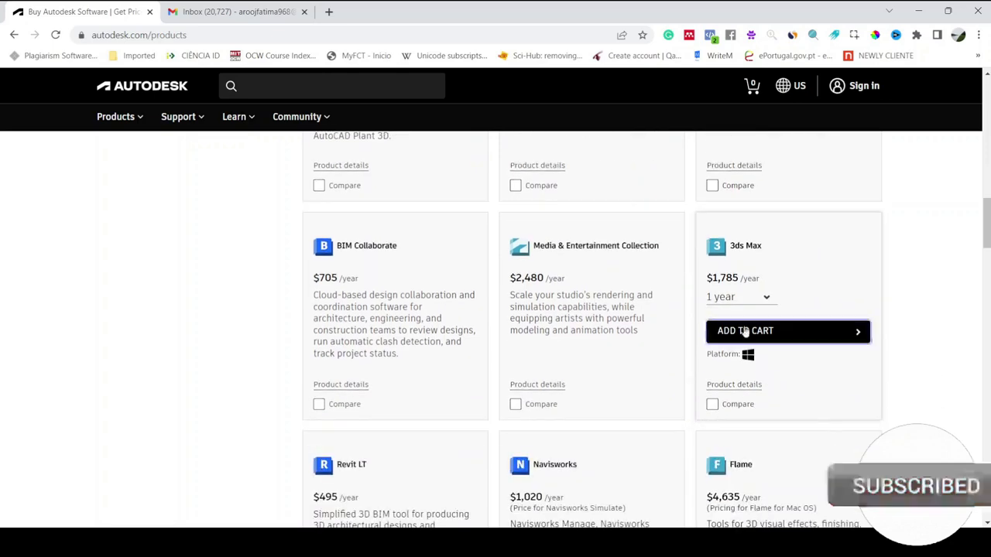
scroll(755, 353, down, 1)
scroll(743, 371, down, 2)
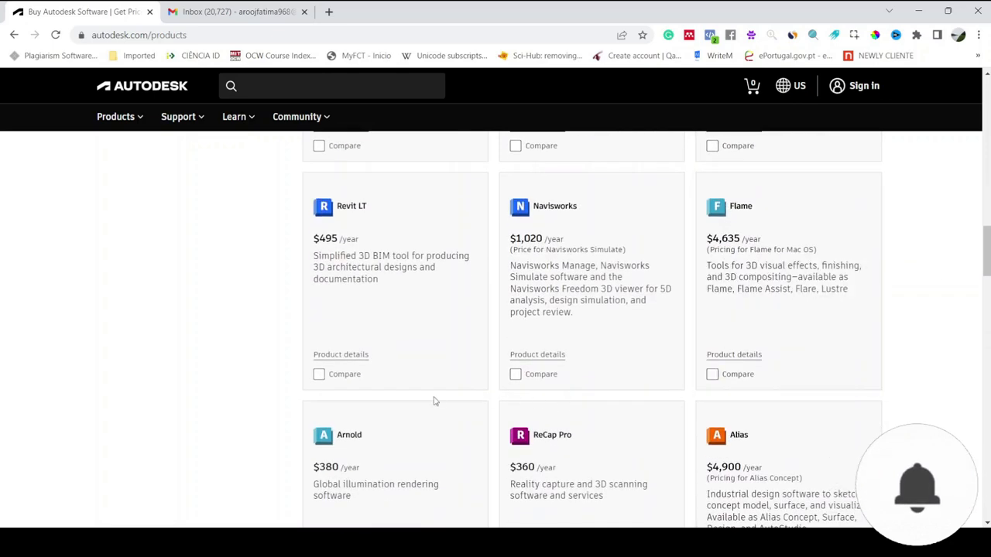
scroll(435, 400, down, 3)
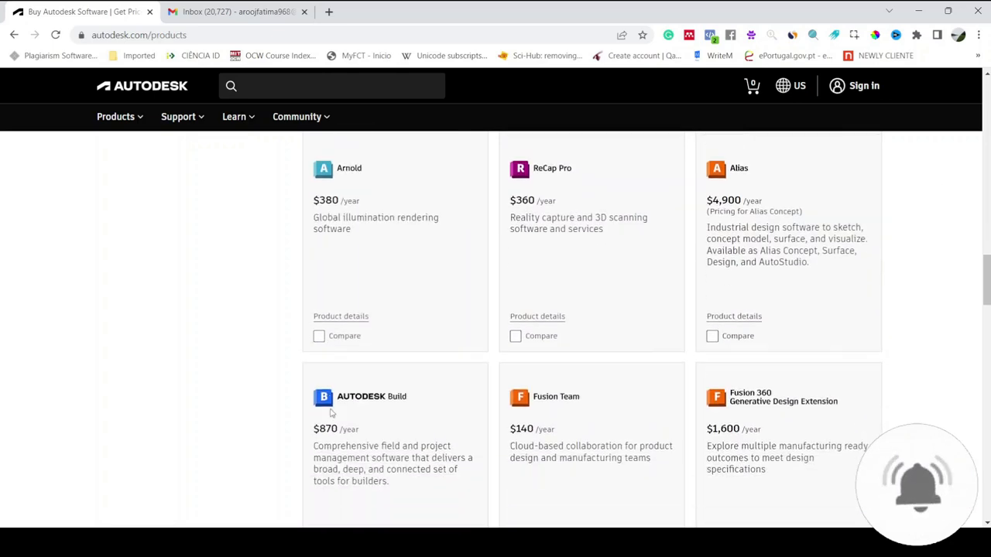
scroll(331, 412, down, 3)
Load the second page of product results with the Fusion 360 extensions.
click(312, 509)
scroll(696, 403, down, 3)
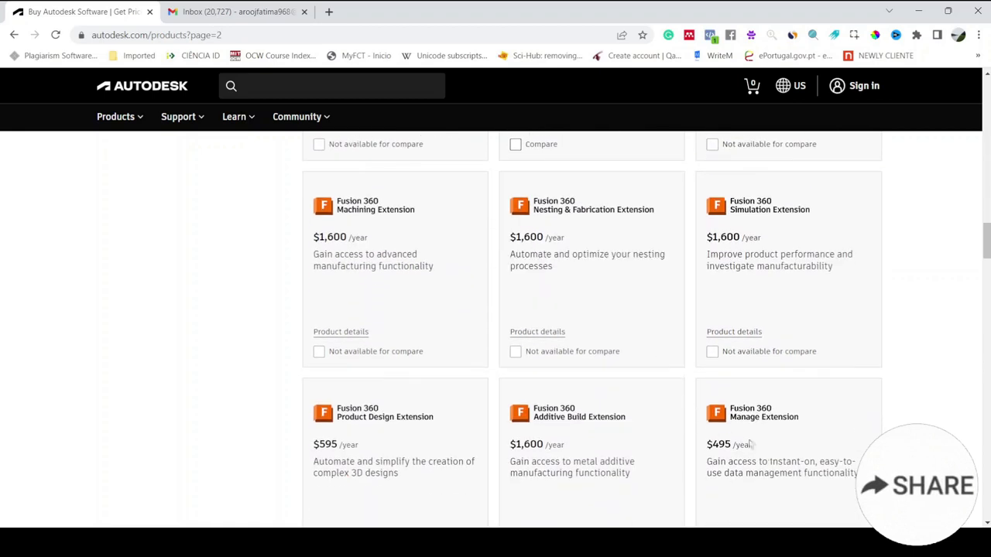
scroll(751, 445, down, 1)
scroll(488, 309, down, 2)
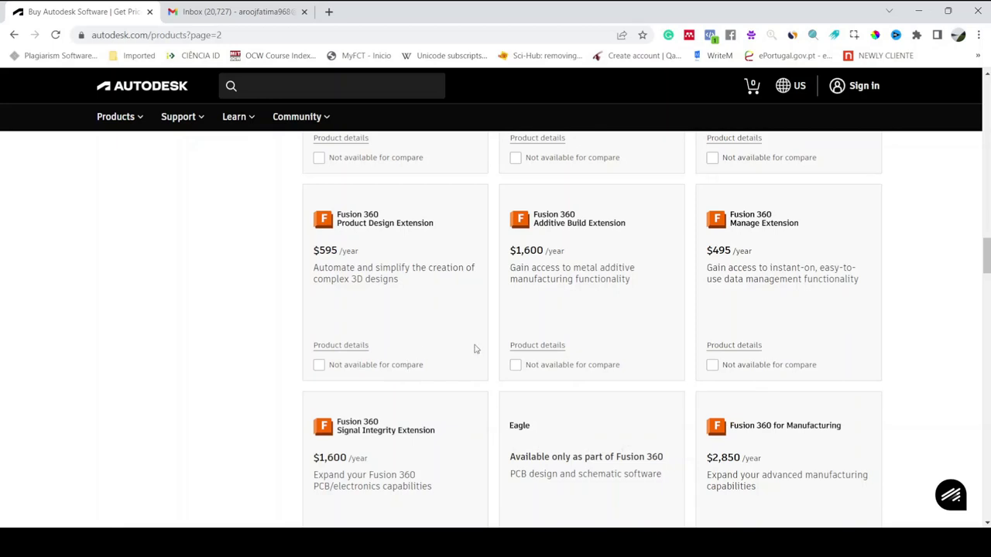
scroll(476, 348, down, 3)
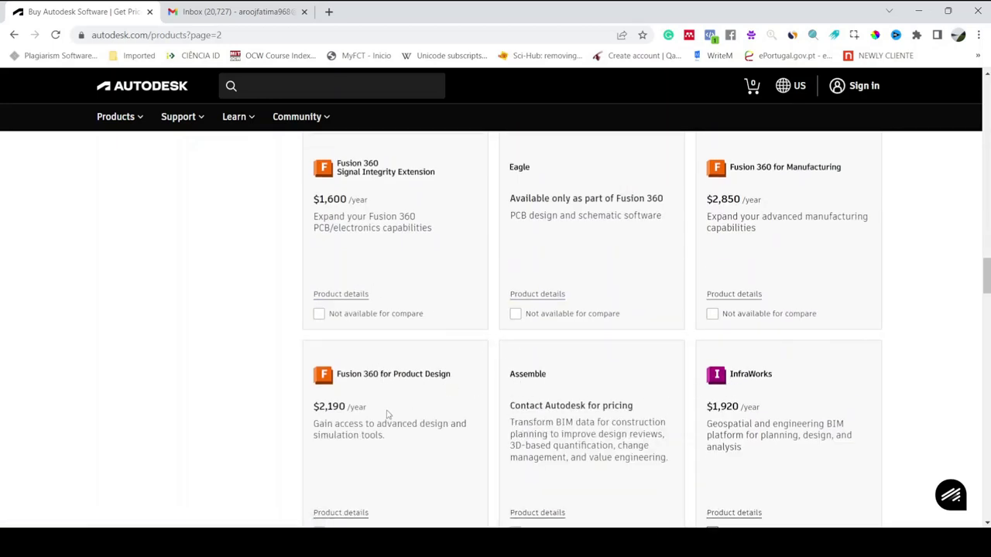
mouse_move(395, 418)
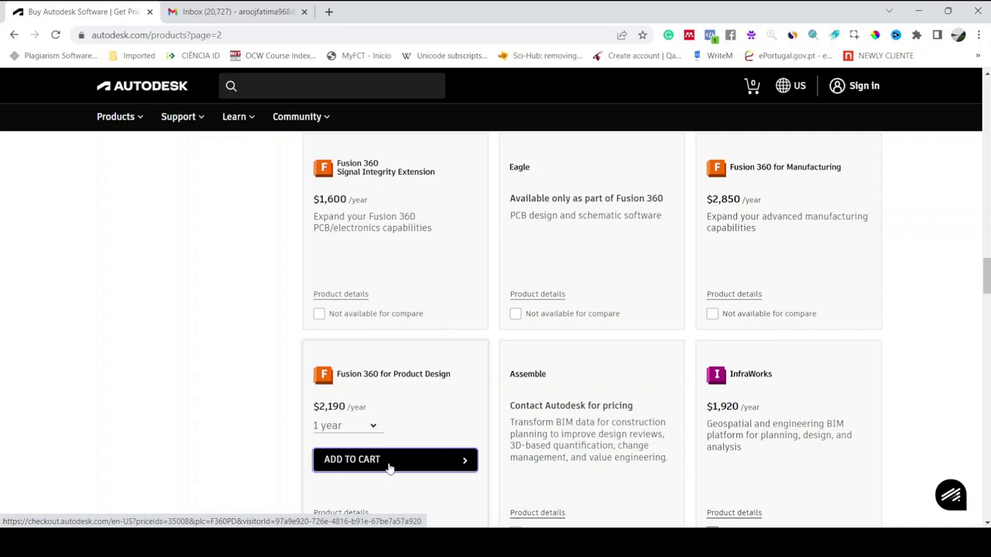
scroll(391, 468, down, 1)
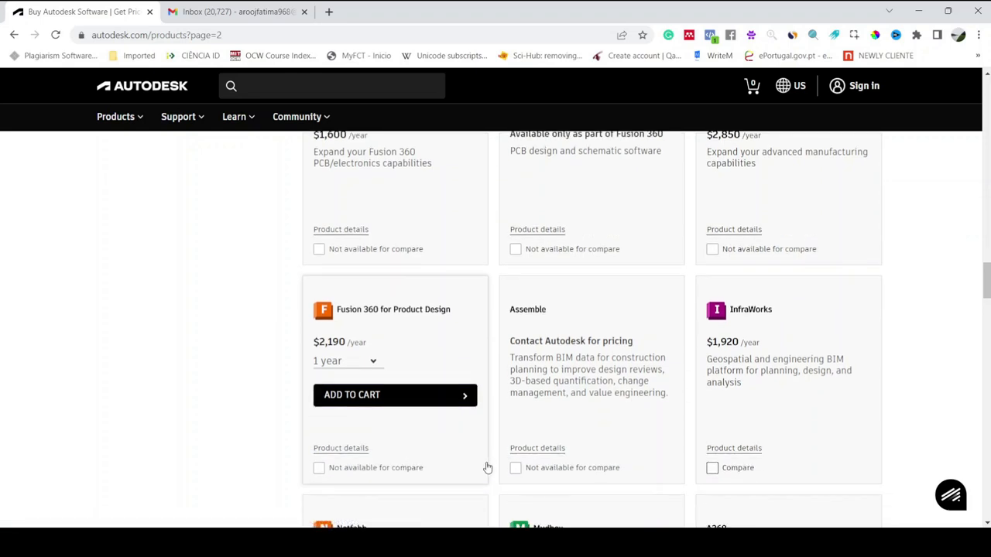
scroll(426, 457, down, 2)
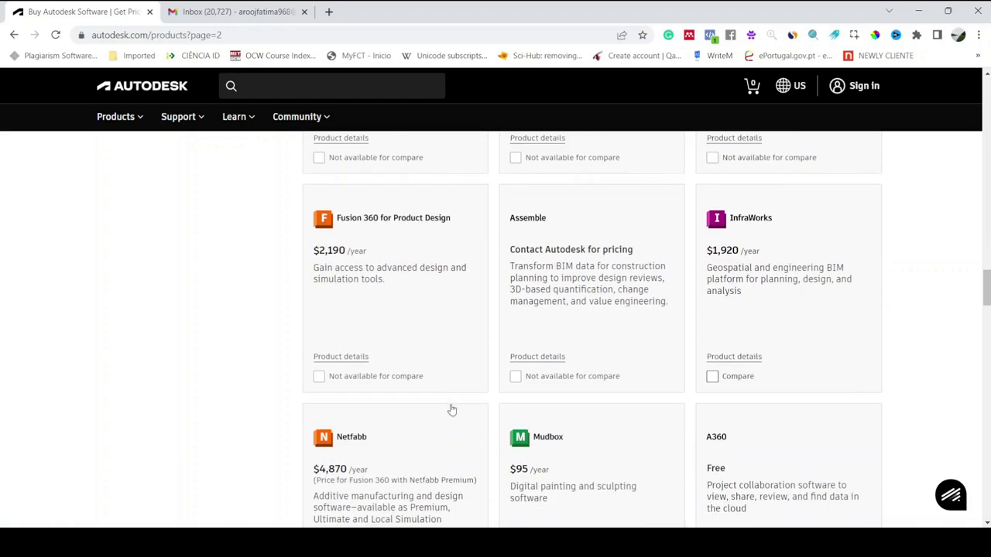
scroll(450, 403, up, 3)
scroll(449, 402, up, 3)
scroll(449, 394, up, 3)
scroll(453, 395, up, 3)
scroll(465, 348, up, 2)
scroll(501, 294, up, 4)
scroll(496, 325, up, 3)
scroll(491, 348, up, 3)
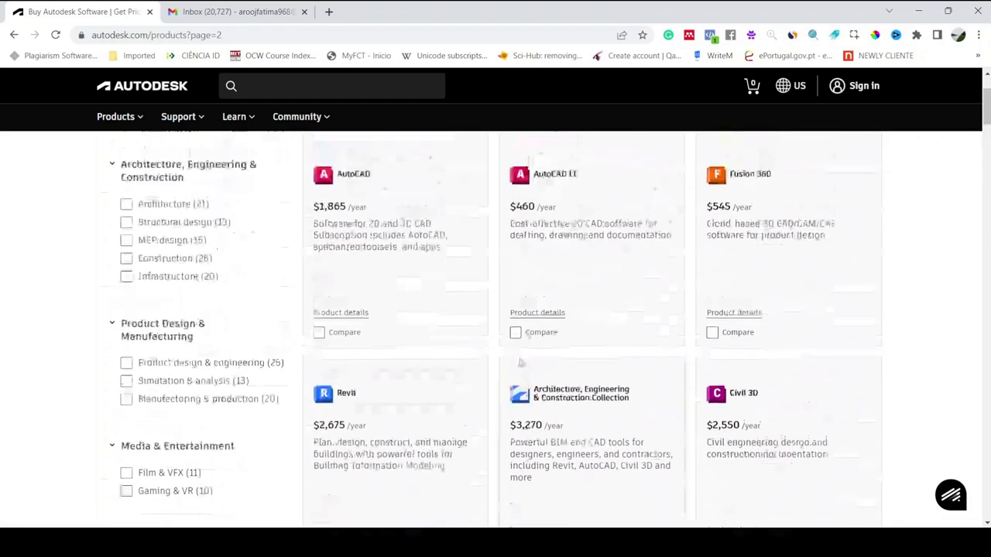
scroll(488, 364, up, 2)
scroll(488, 363, up, 1)
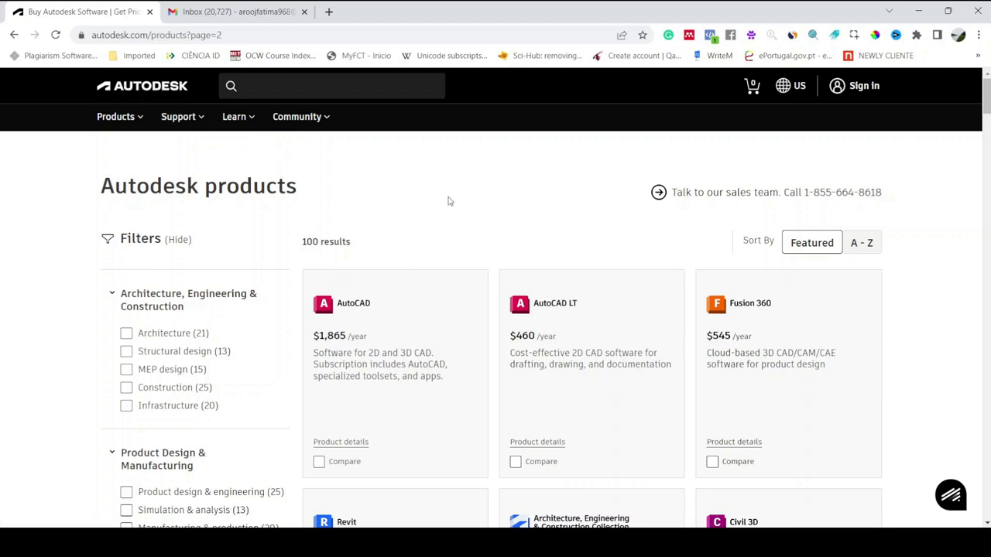
click(14, 35)
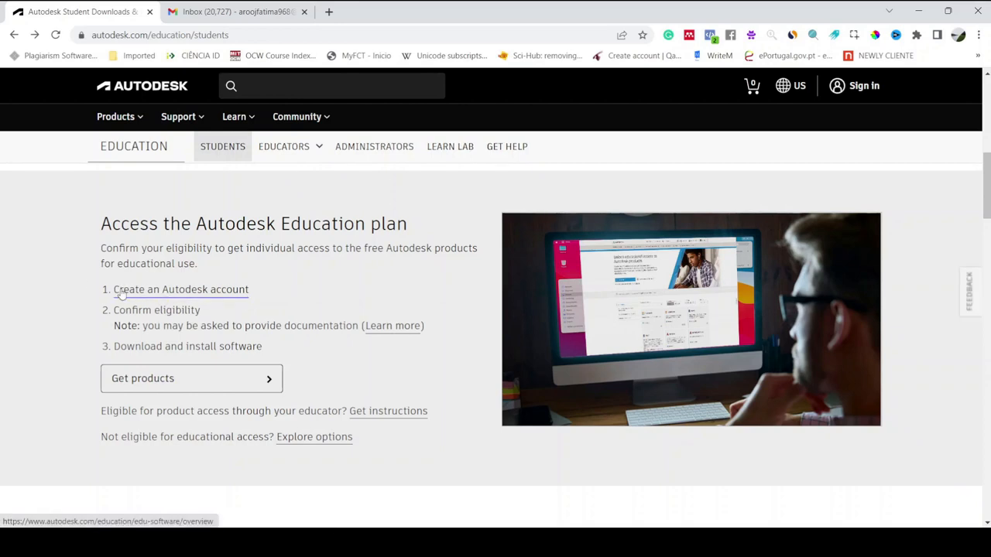
Start creating an Autodesk education account and reach the Get Educational Access form.
click(190, 293)
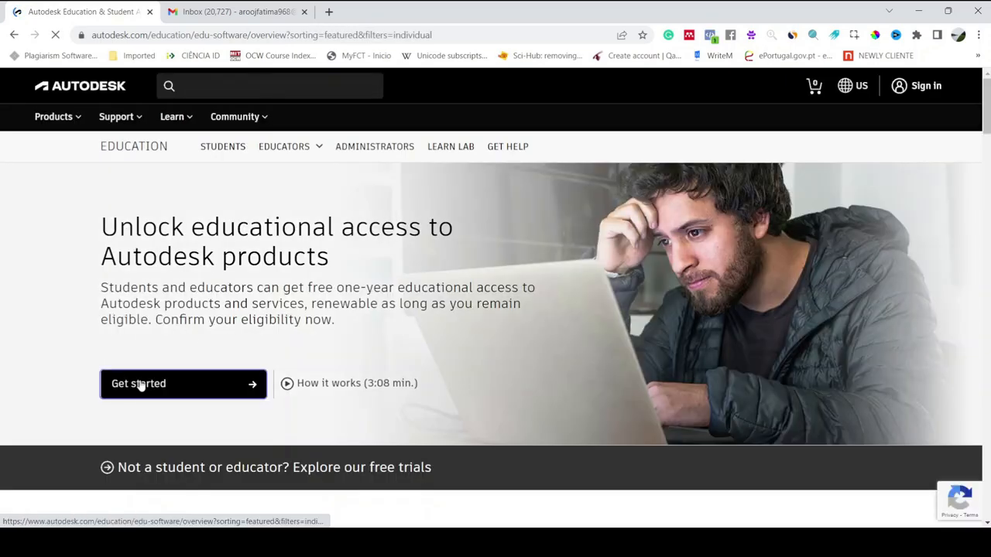
click(142, 385)
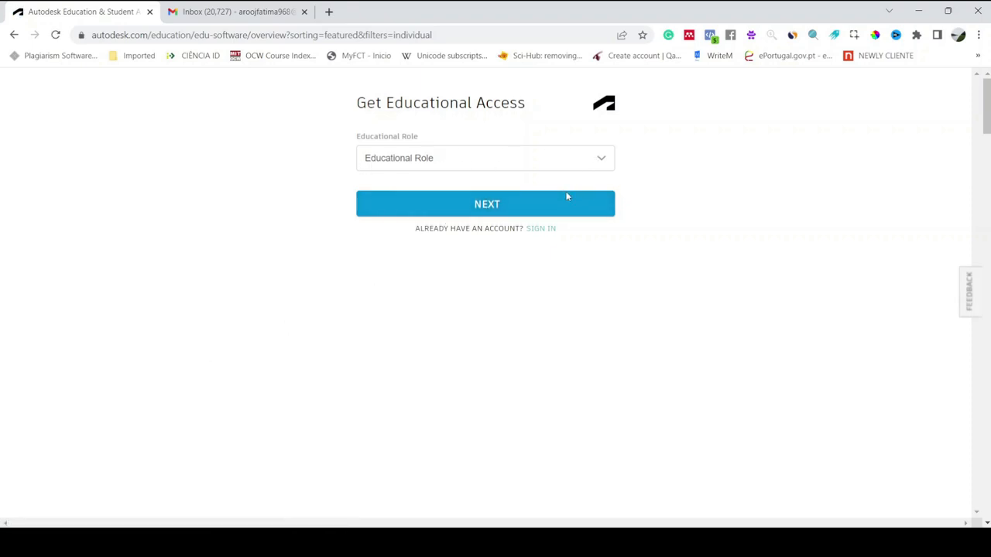
scroll(566, 197, up, 2)
scroll(567, 196, up, 2)
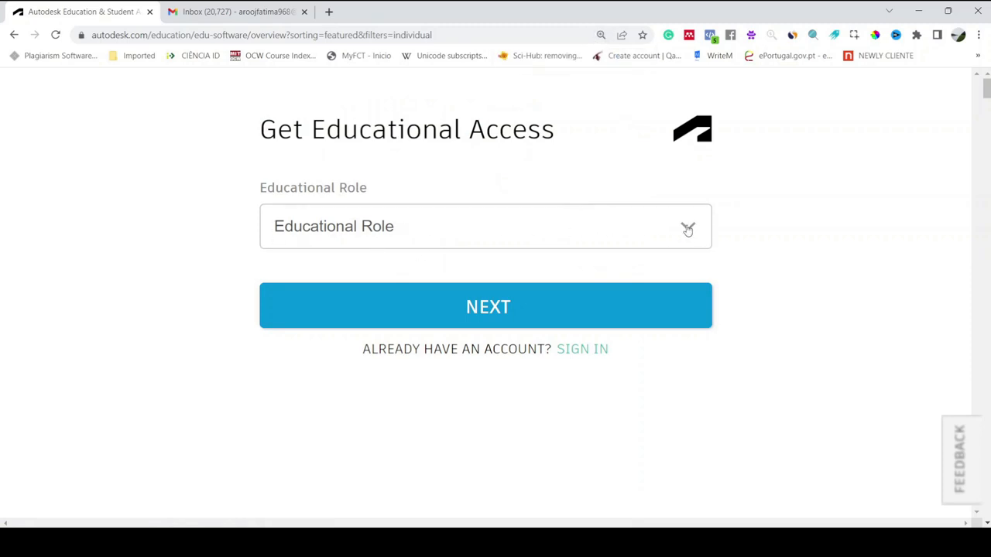
Choose Student as role with birth date October 14 and continue to account creation.
click(688, 229)
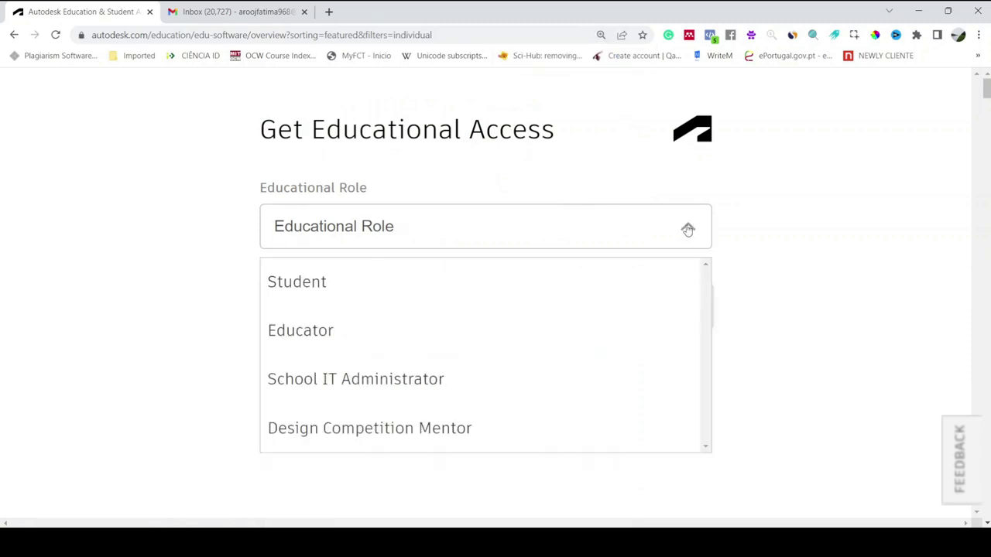
click(317, 284)
scroll(329, 301, down, 1)
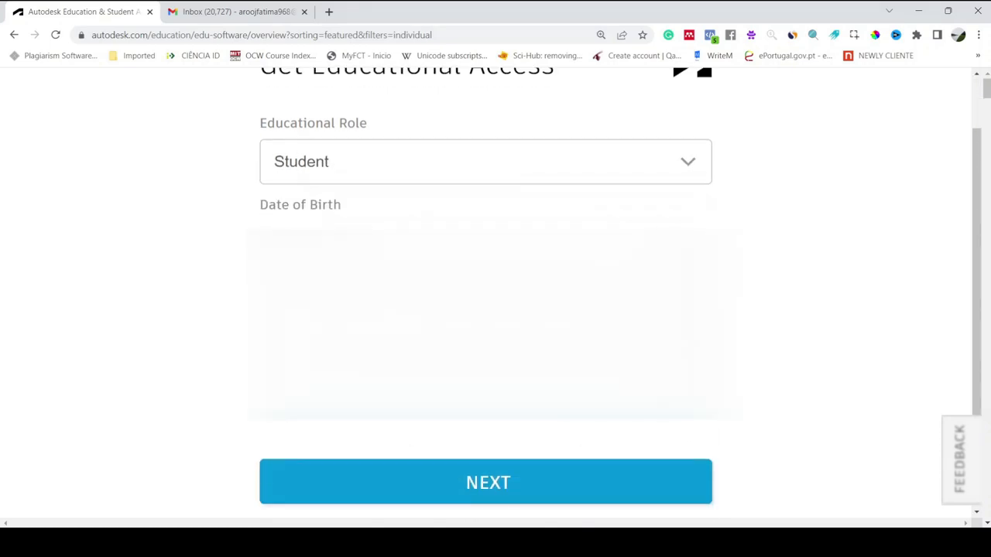
click(317, 395)
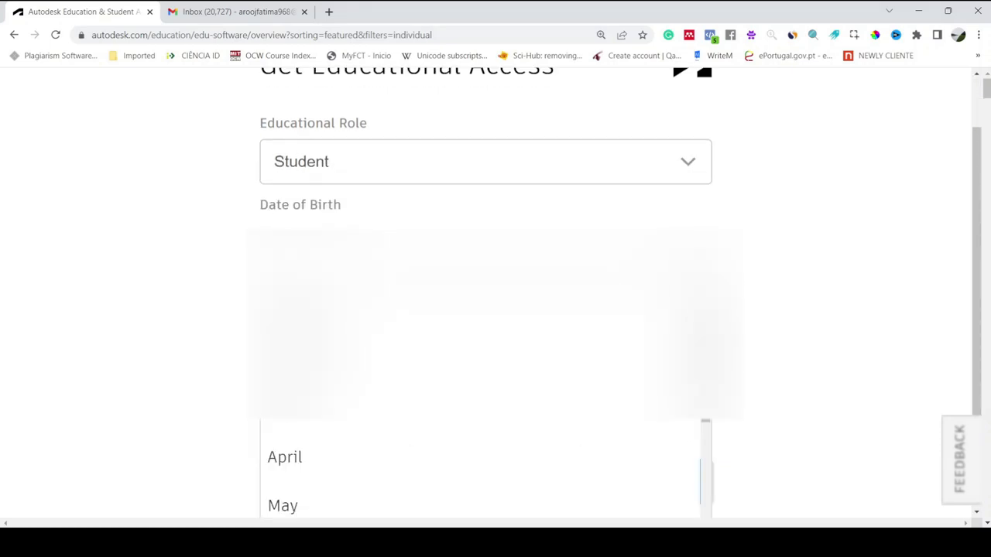
scroll(331, 457, down, 3)
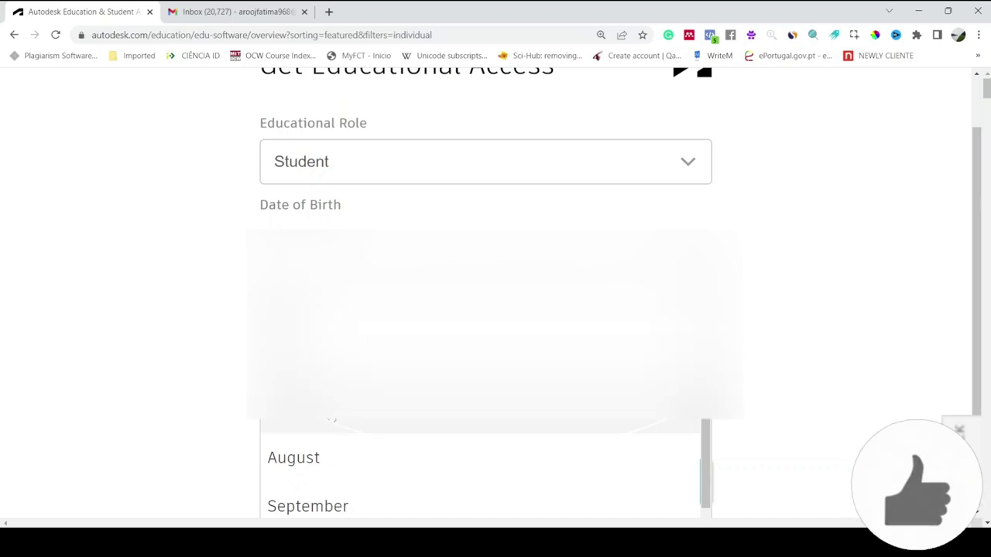
scroll(332, 457, down, 2)
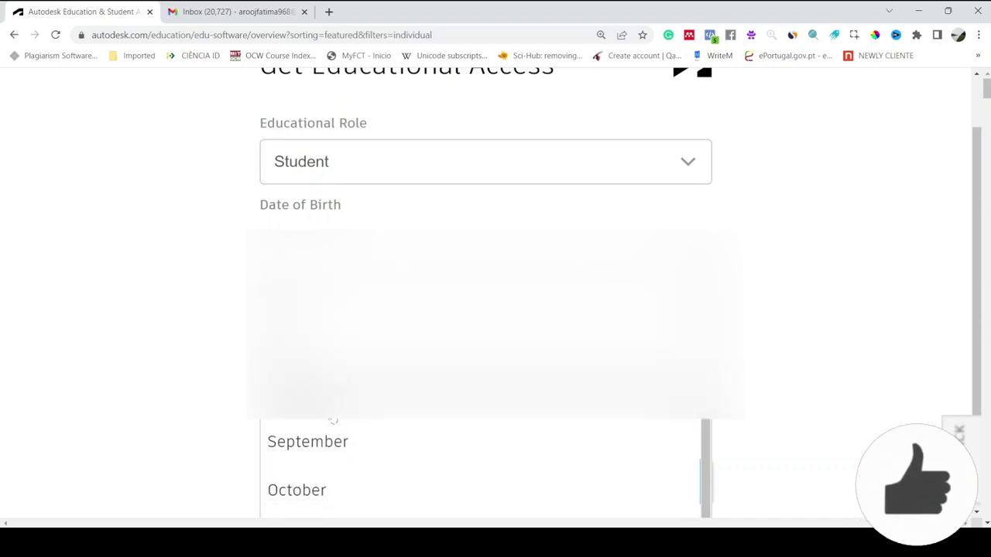
click(331, 433)
click(465, 395)
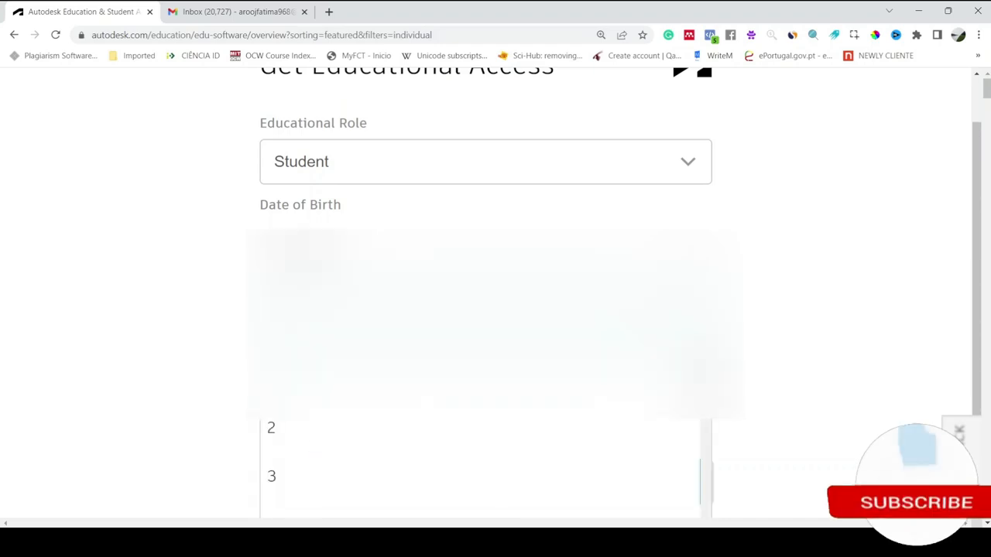
scroll(332, 456, down, 4)
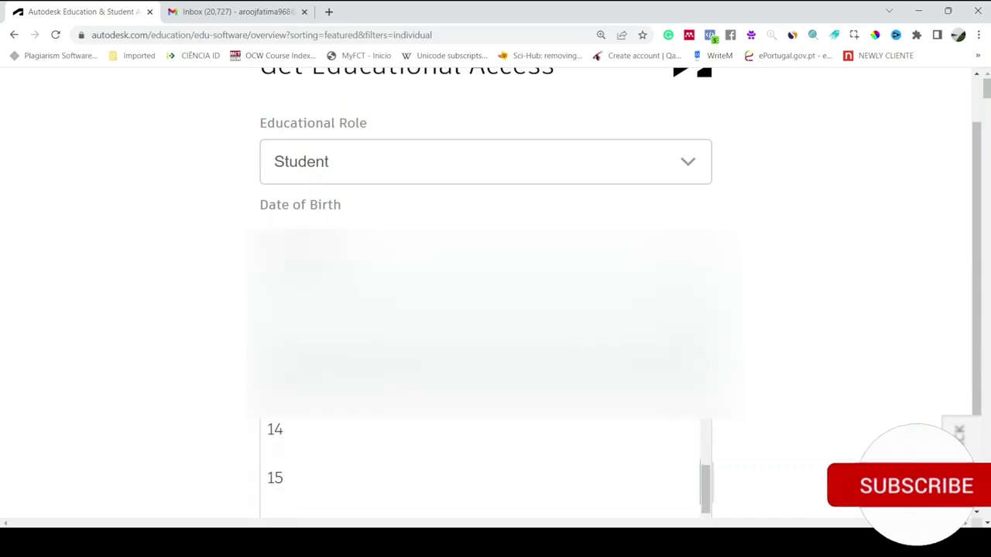
click(331, 429)
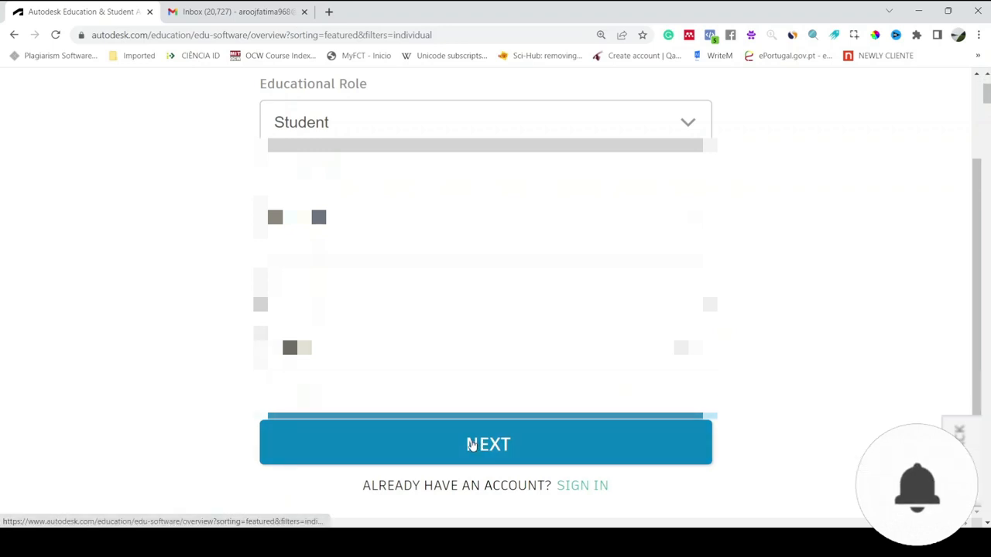
click(472, 445)
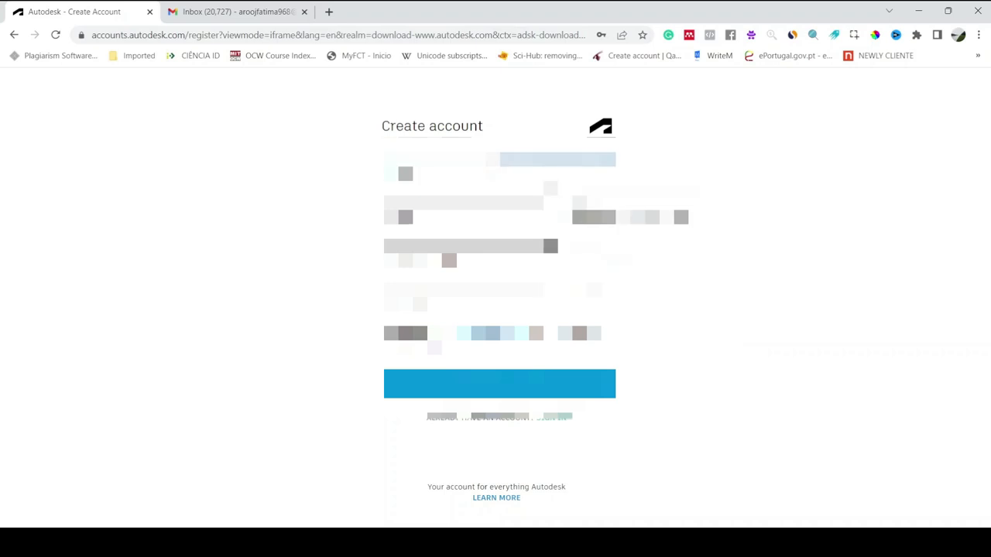
text(xx)
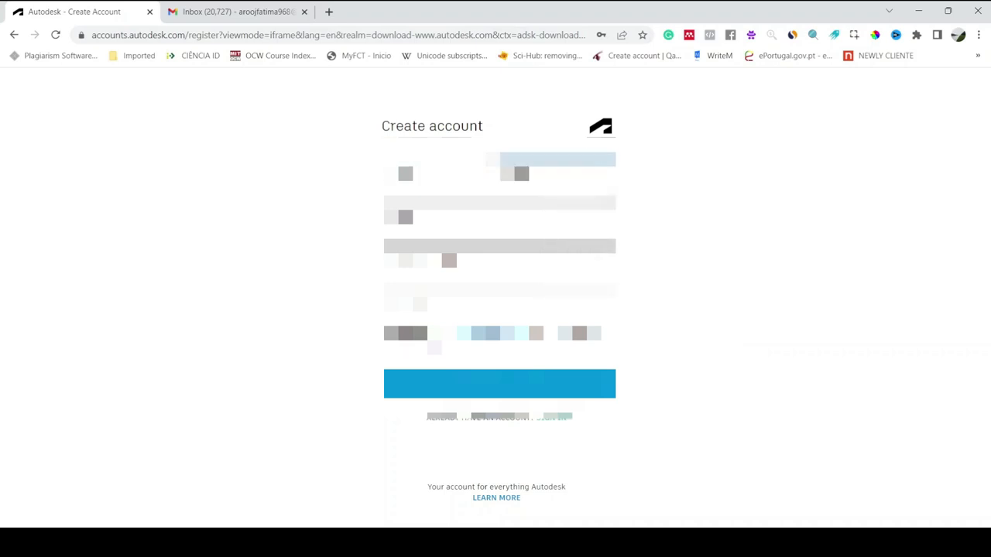
Enter name, email and password in the Create account form and accept the terms agreement.
key(Tab)
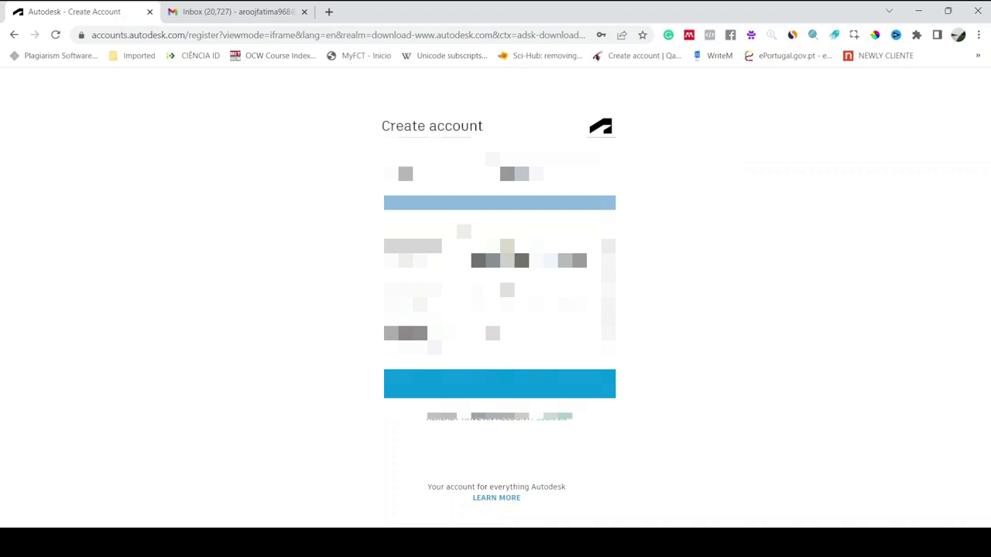
text(xx)
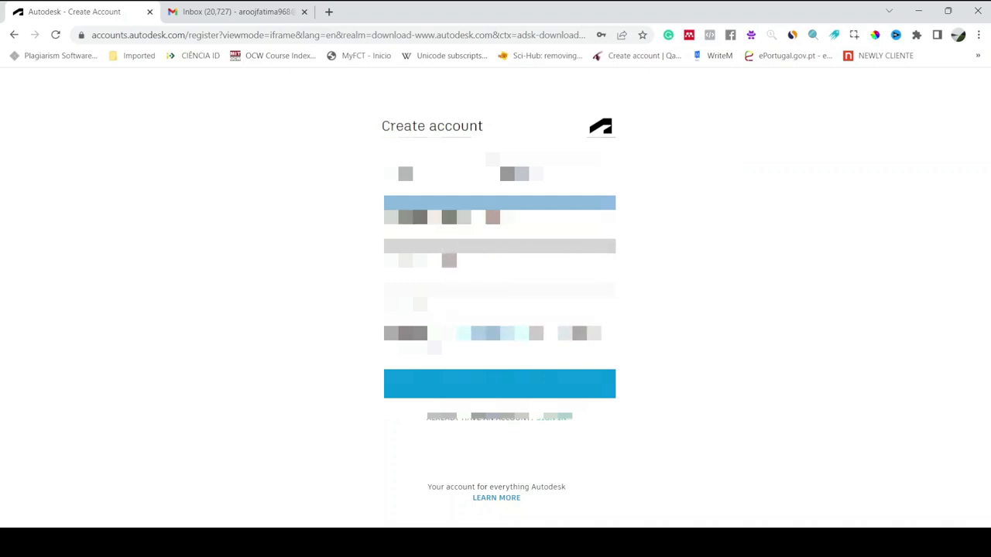
key(Tab)
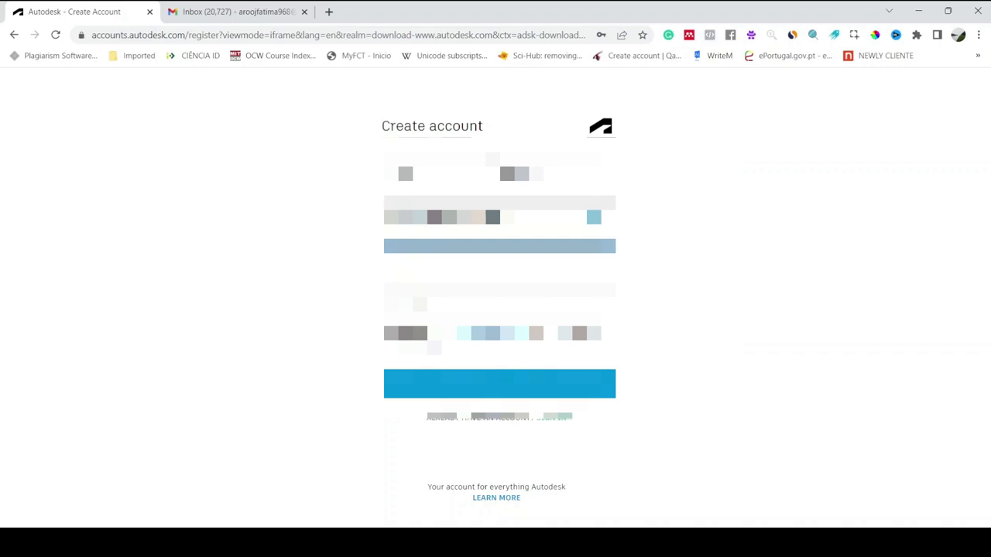
text(x)
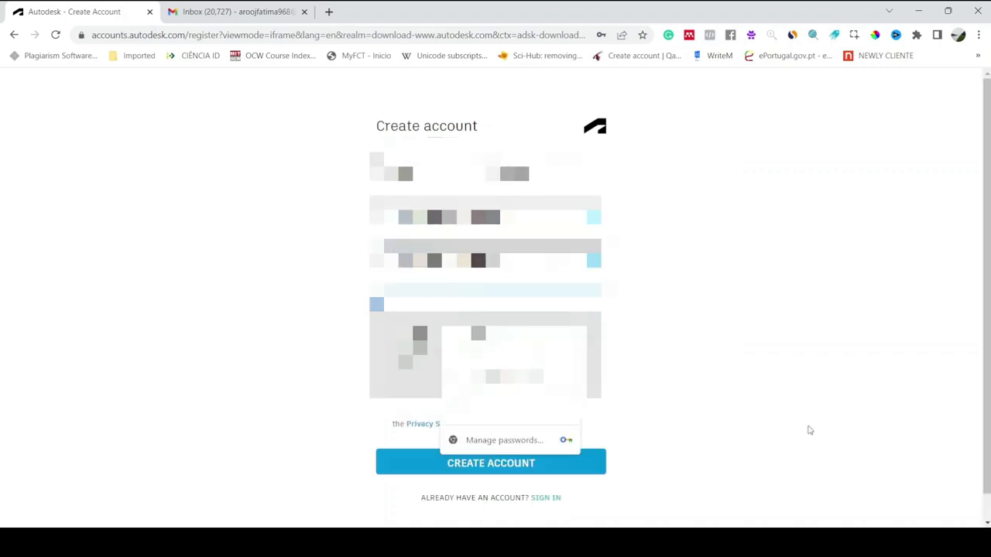
click(744, 403)
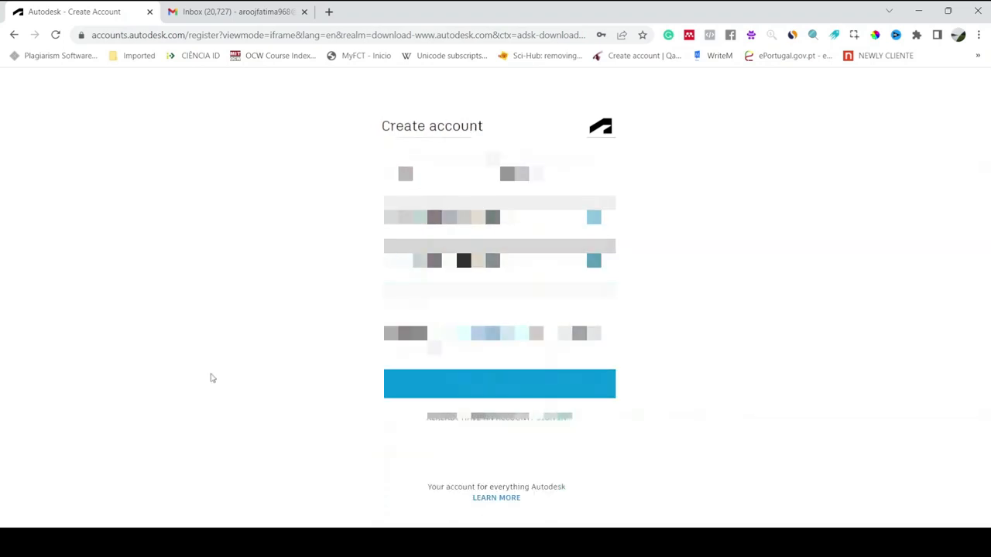
click(391, 334)
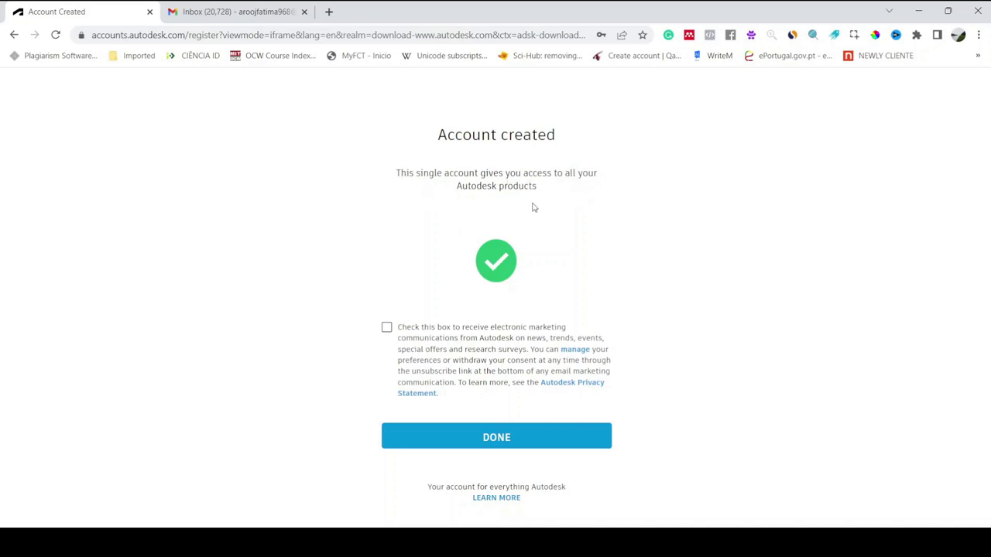
Opt in to marketing emails, finish account creation, and switch to the Gmail inbox.
click(387, 328)
click(496, 439)
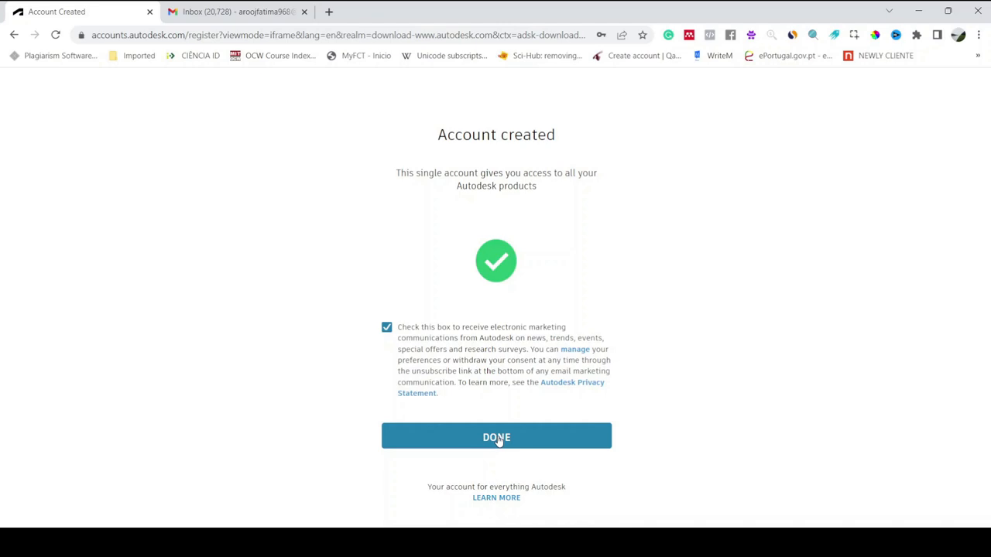
click(236, 11)
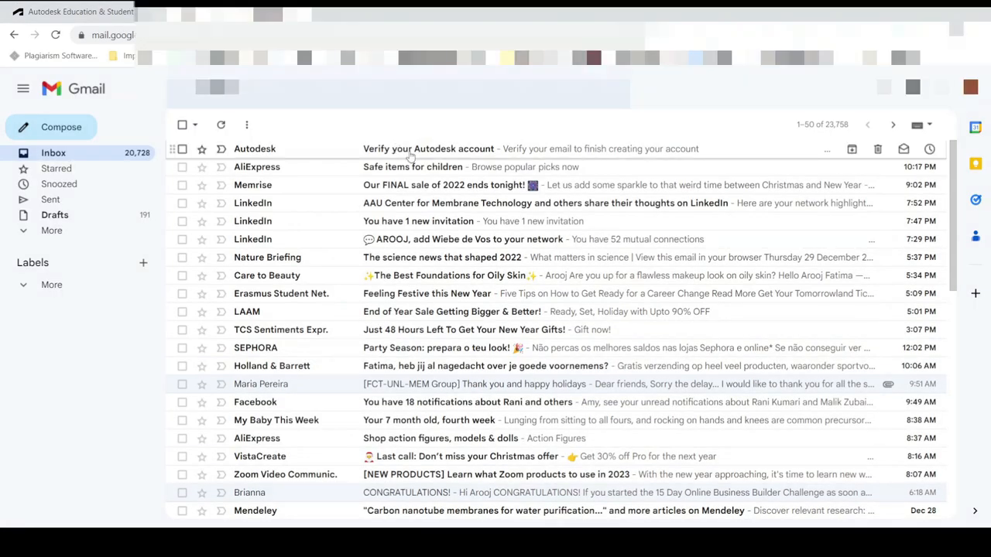
Verify the new account from the Verify your Autodesk account email in Gmail.
click(428, 149)
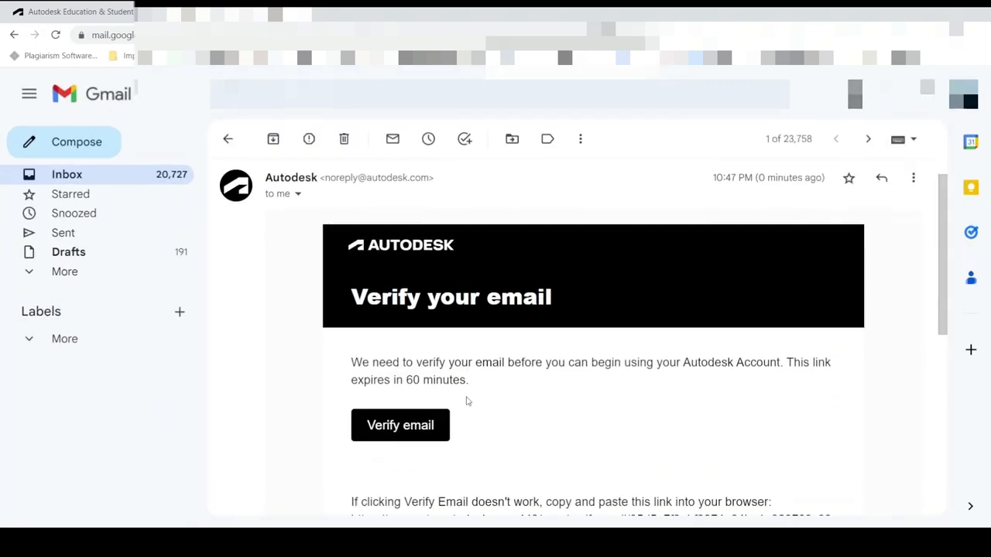
scroll(466, 400, down, 1)
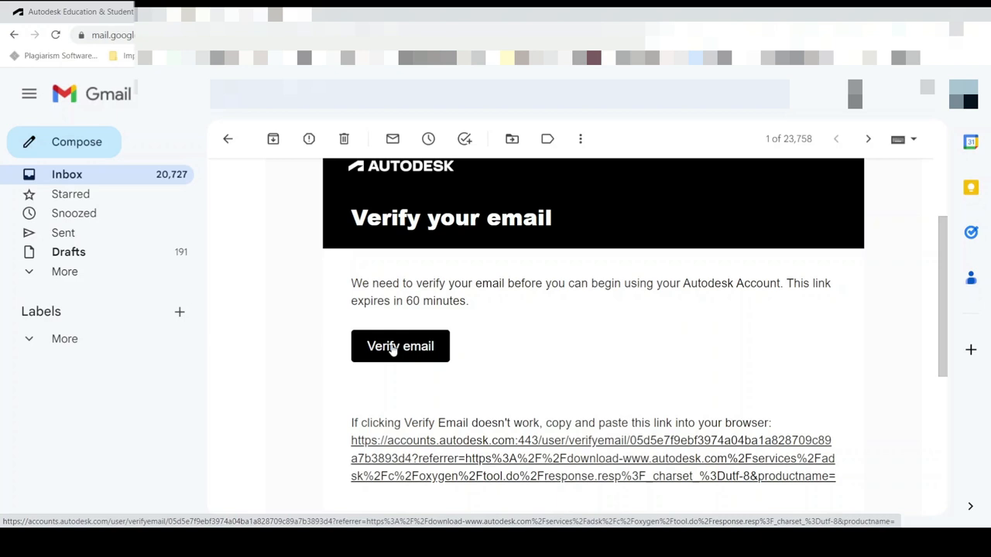
click(393, 349)
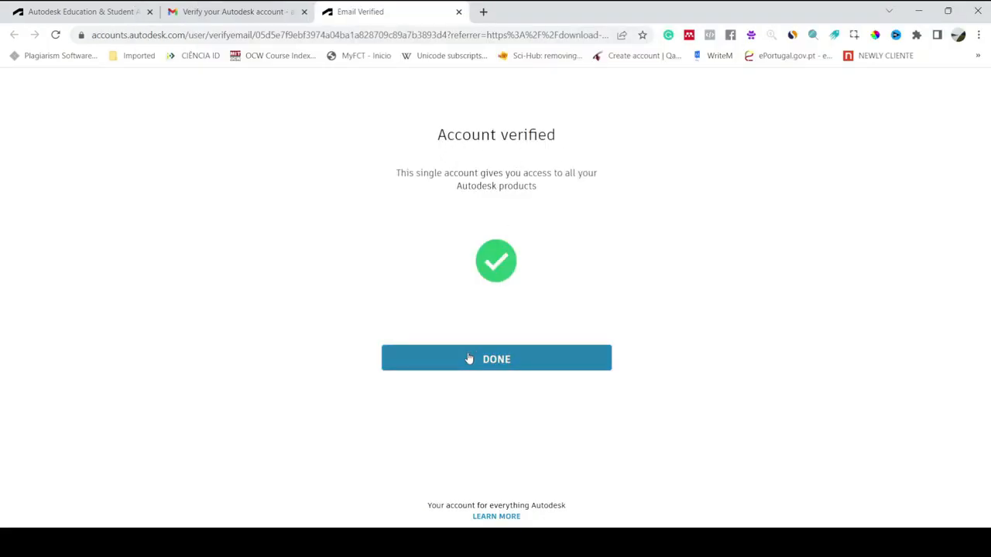
Leave the Account verified page and request educational access from the Education overview.
click(496, 361)
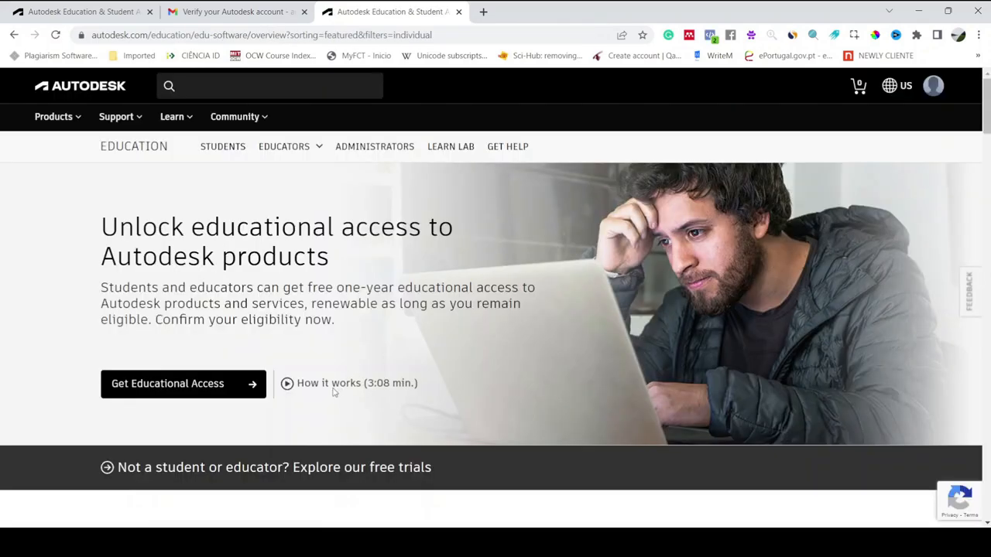
click(147, 388)
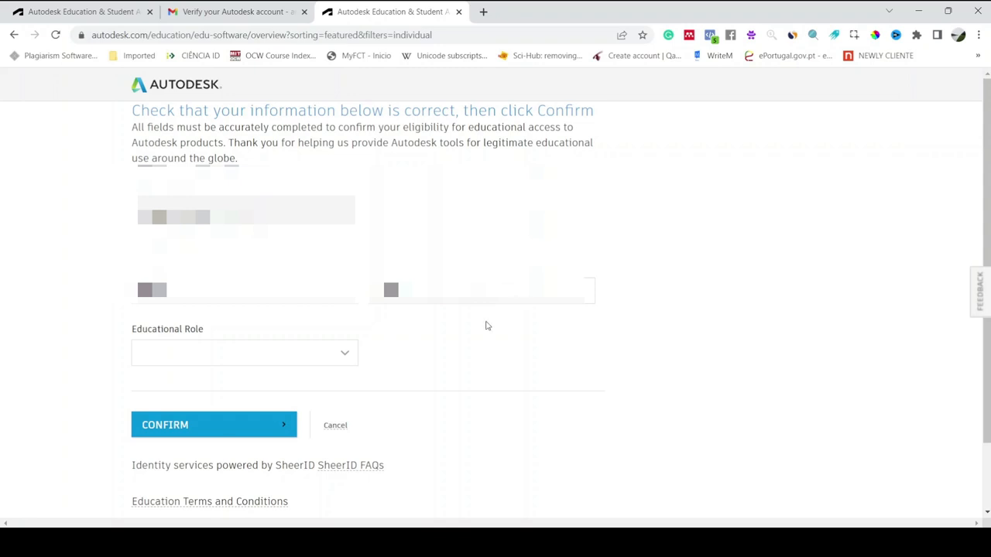
Set role Student, country Portugal, institution type University/Post-Secondary, and begin the institution name.
click(345, 353)
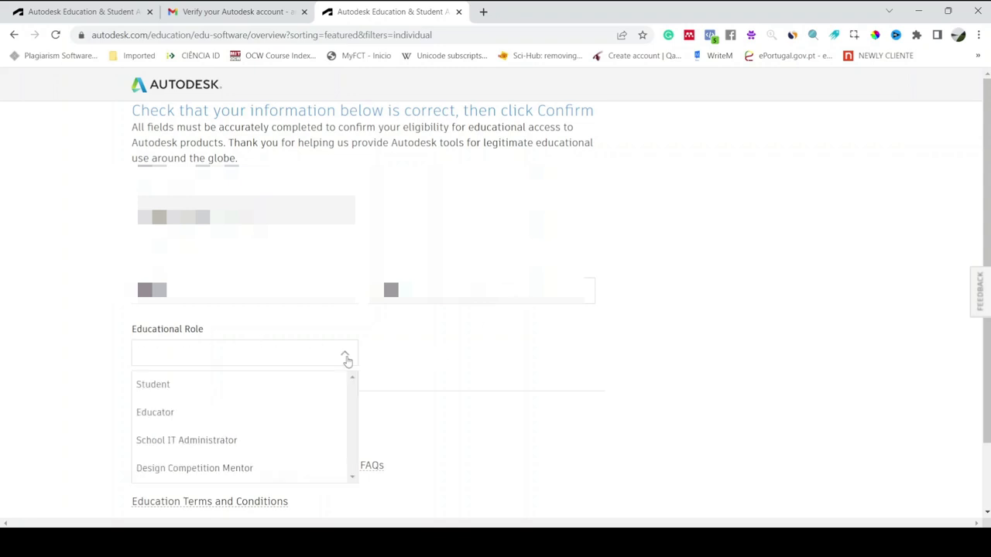
click(200, 384)
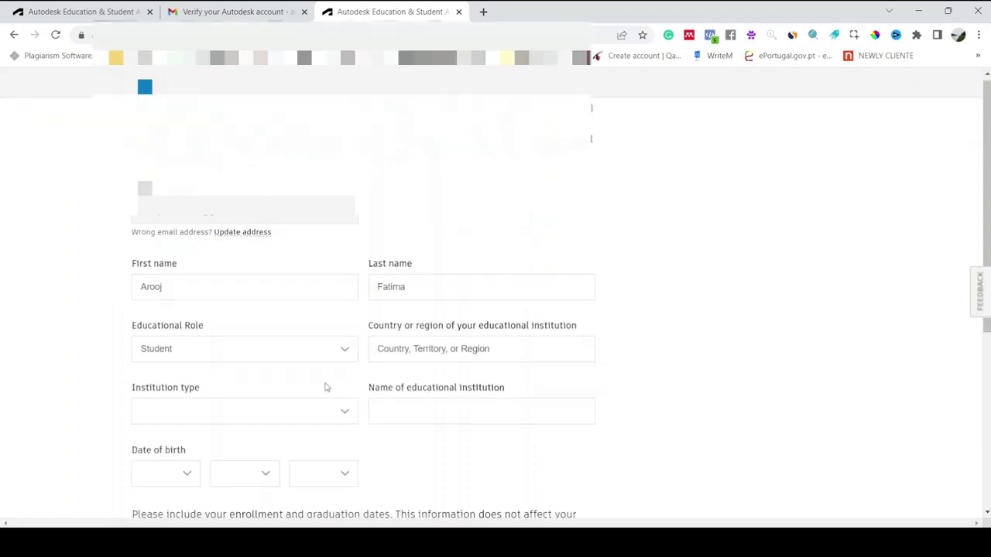
scroll(349, 232, down, 2)
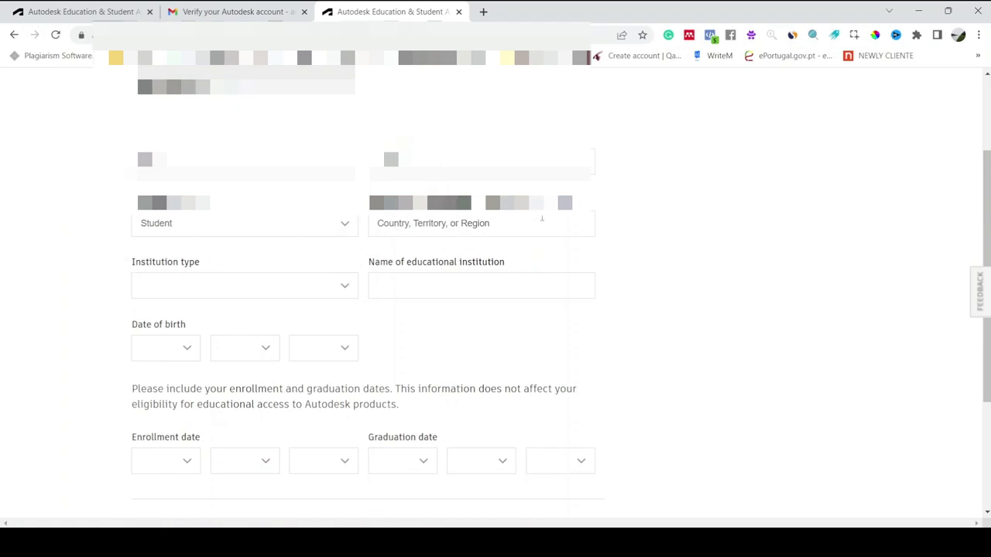
click(503, 226)
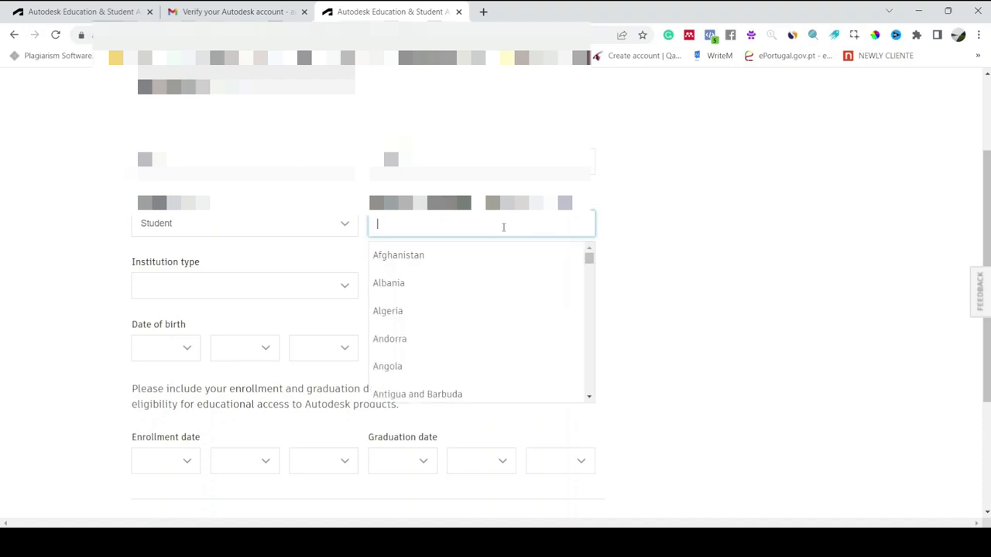
text(Po)
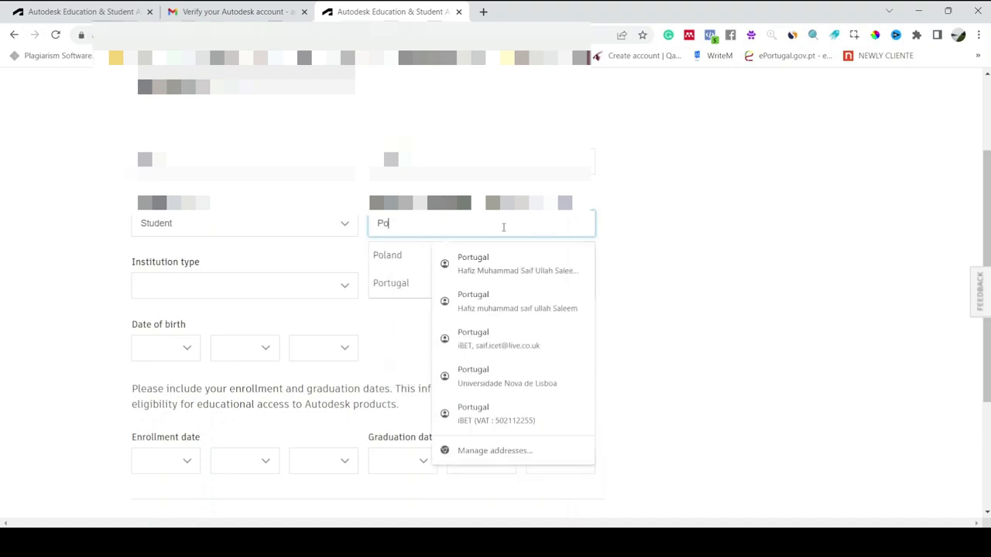
click(391, 283)
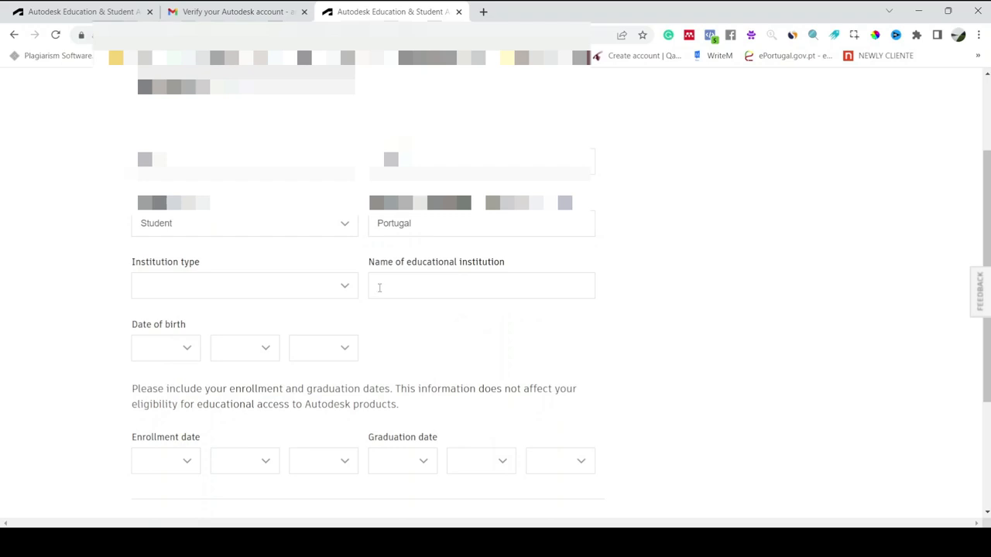
click(254, 286)
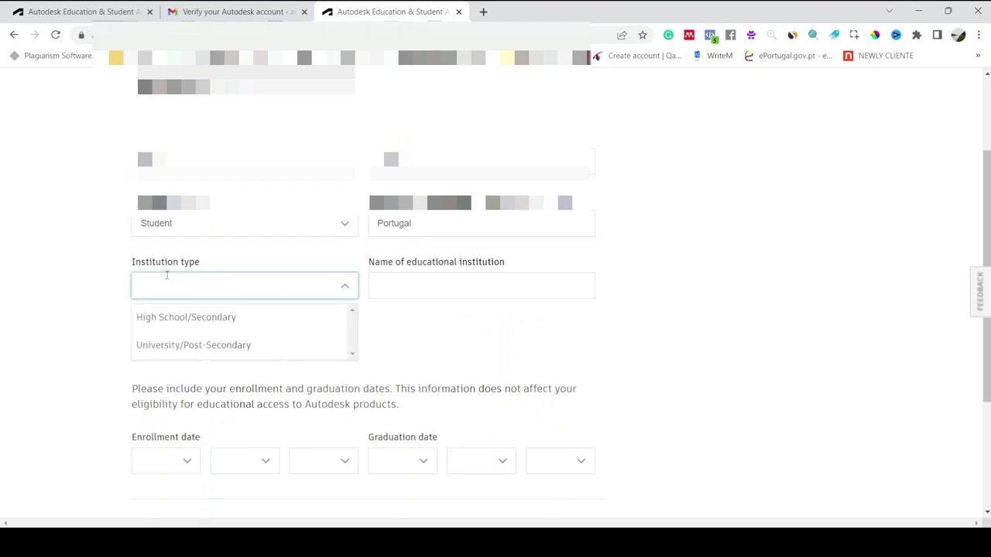
click(151, 346)
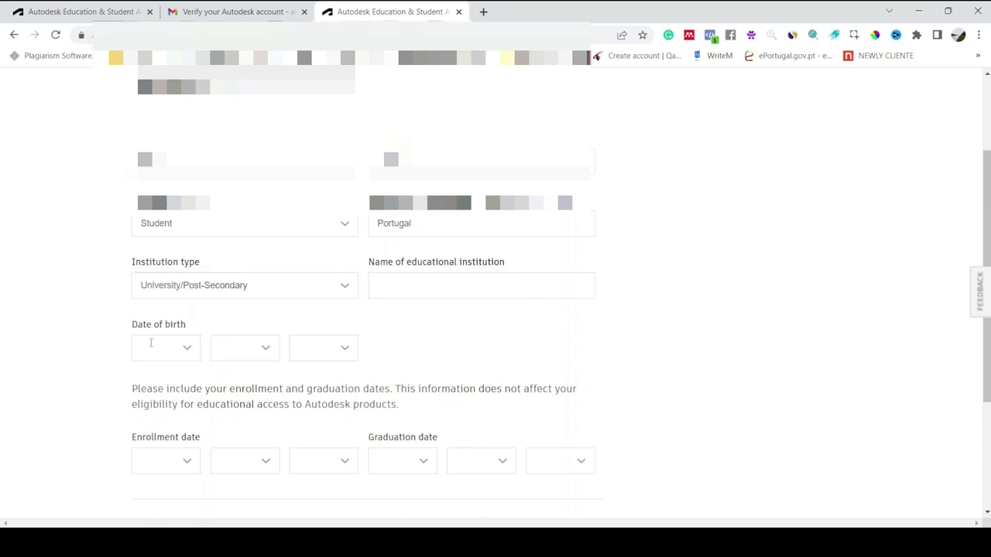
click(376, 287)
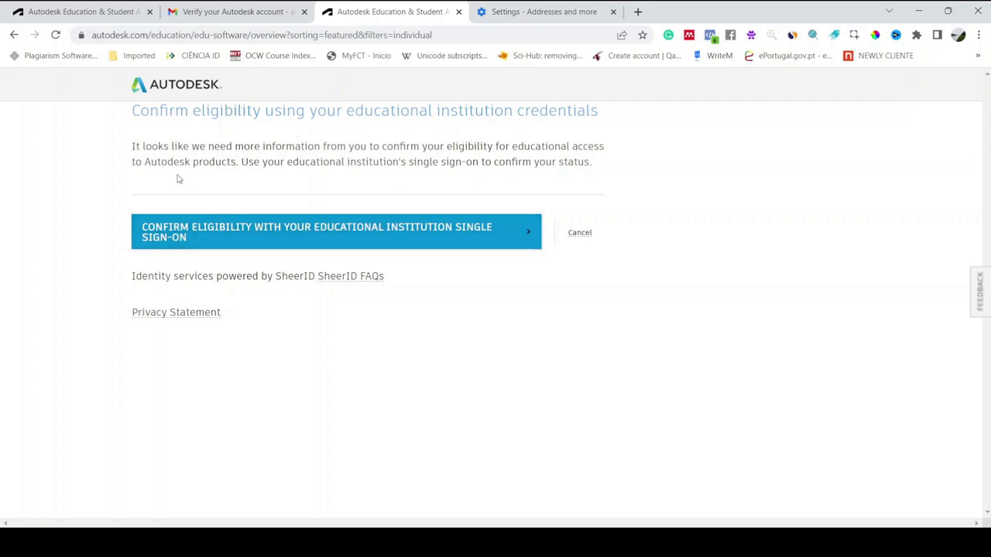
Choose institutional single sign-on, then fall back to uploading a qualifying document when it fails.
click(278, 231)
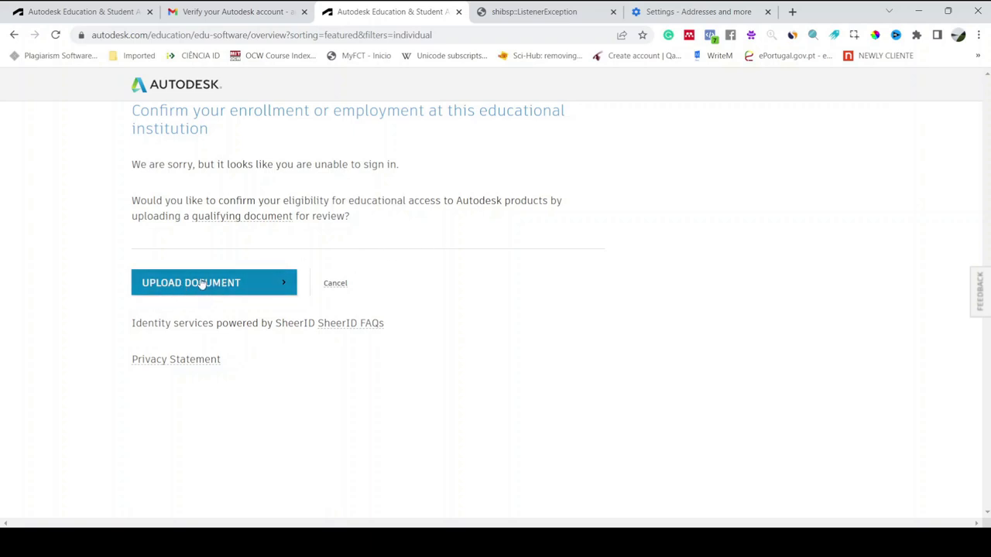
click(206, 284)
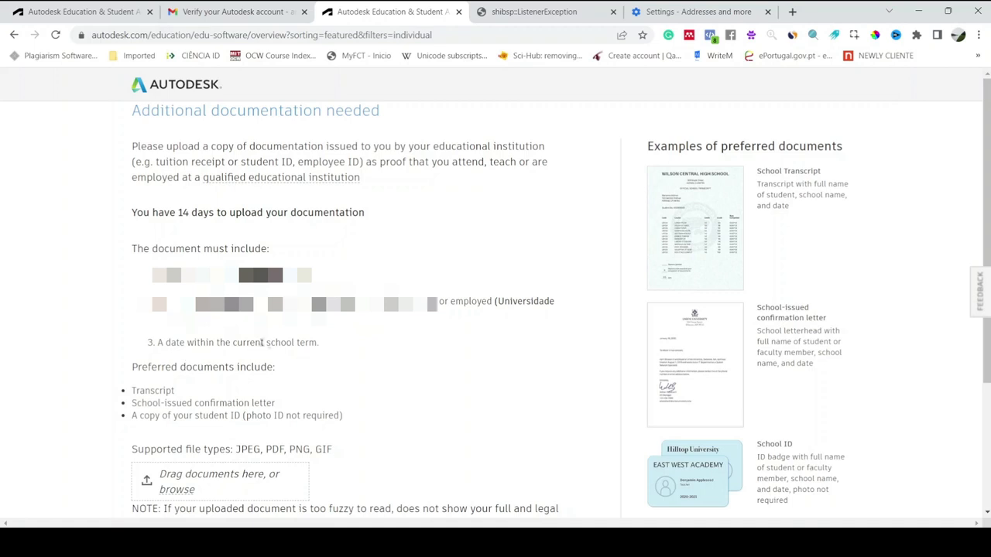
scroll(360, 360, down, 1)
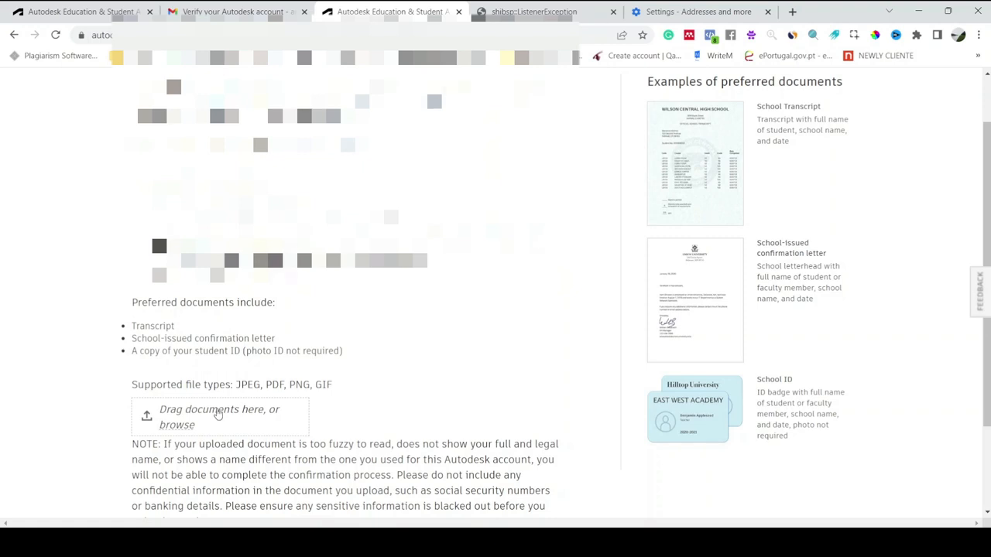
Browse for proof of enrolment and highlight the 14-day upload deadline sentence.
click(219, 418)
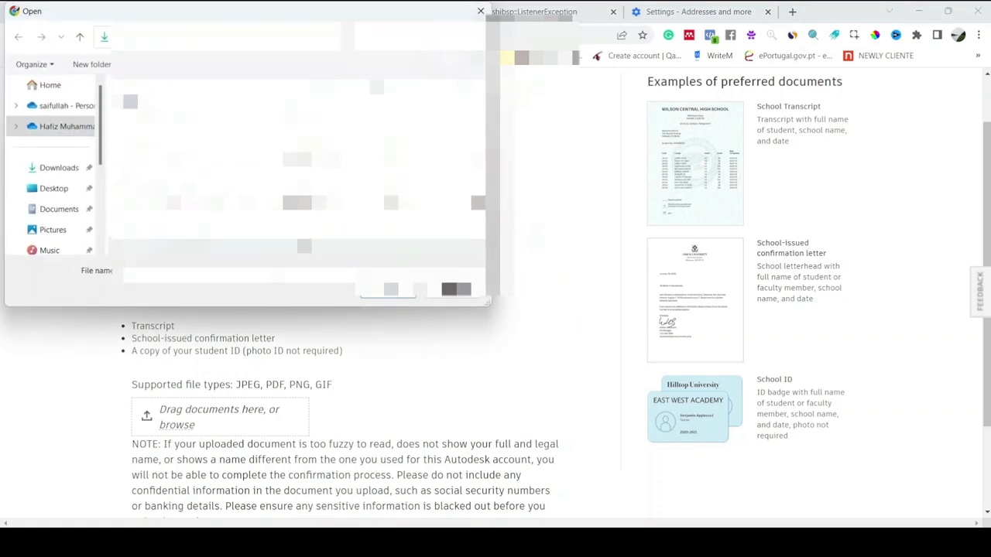
scroll(232, 410, down, 3)
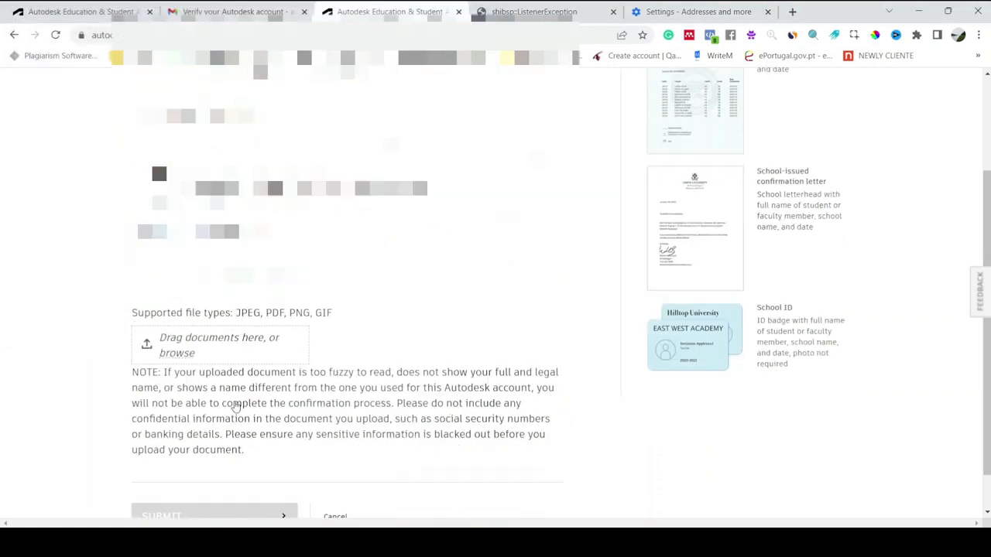
scroll(232, 402, down, 2)
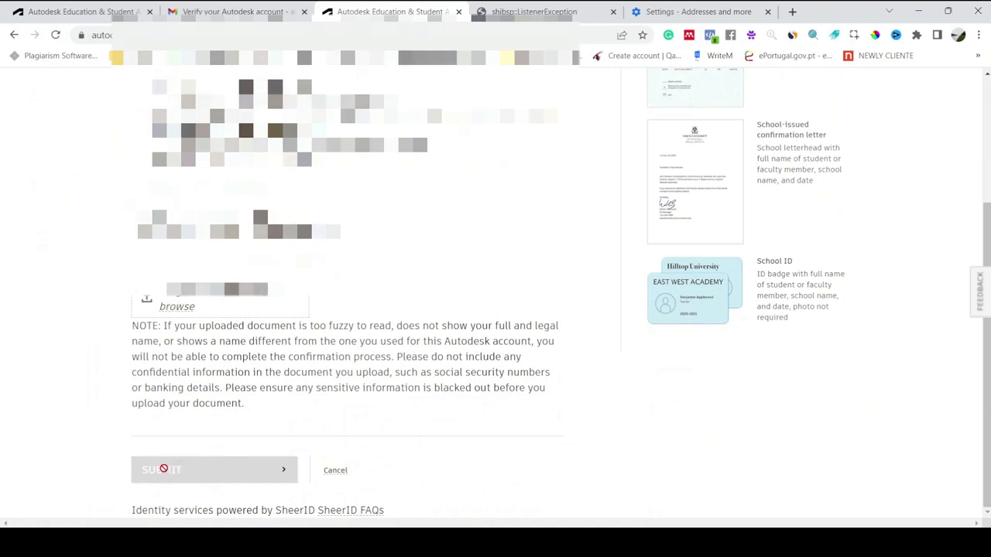
scroll(164, 468, up, 1)
scroll(170, 495, down, 1)
scroll(207, 466, up, 3)
scroll(233, 457, up, 2)
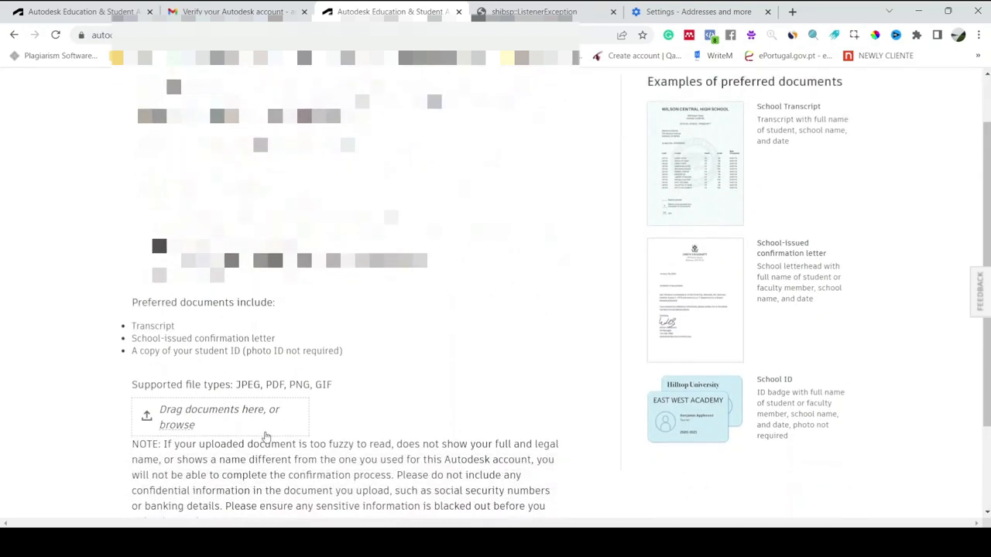
scroll(265, 437, up, 2)
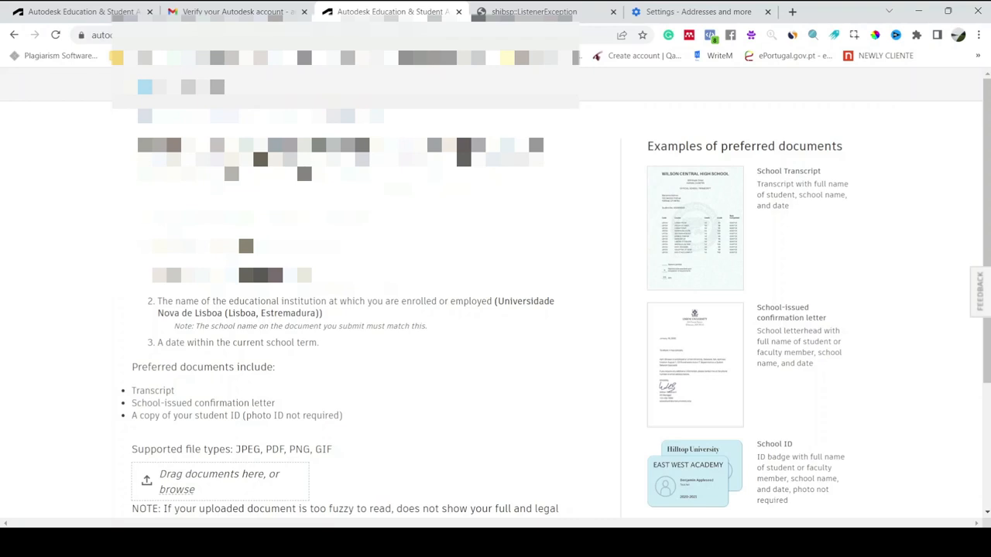
mouse_move(136, 212)
mouse_down()
mouse_move(364, 225)
mouse_move(377, 215)
mouse_up()
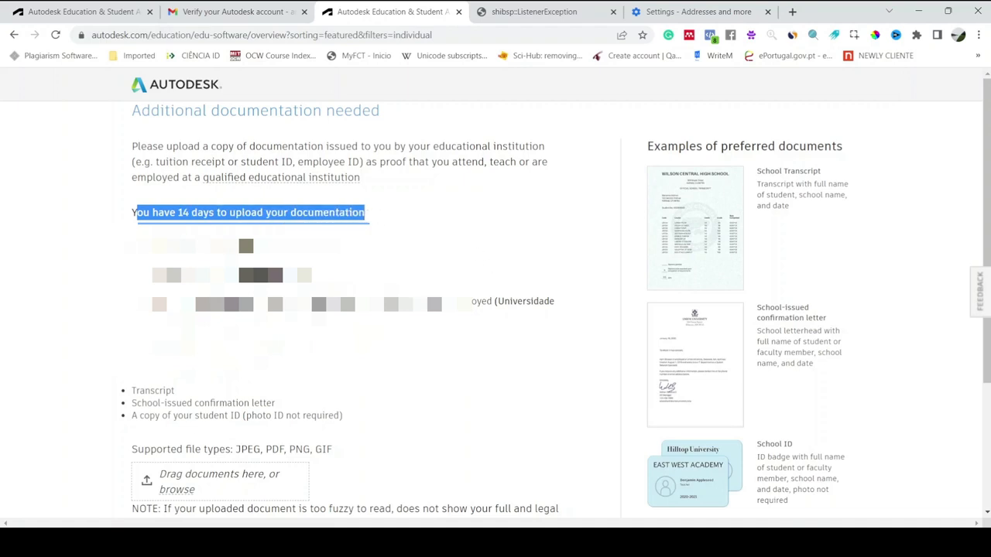
scroll(349, 294, down, 5)
scroll(348, 295, down, 5)
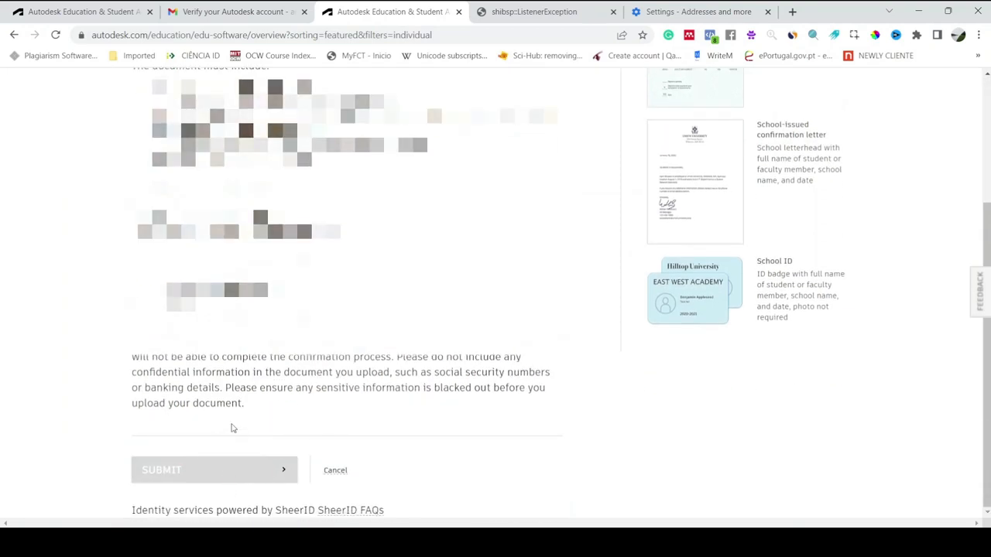
scroll(375, 461, up, 3)
scroll(372, 458, up, 3)
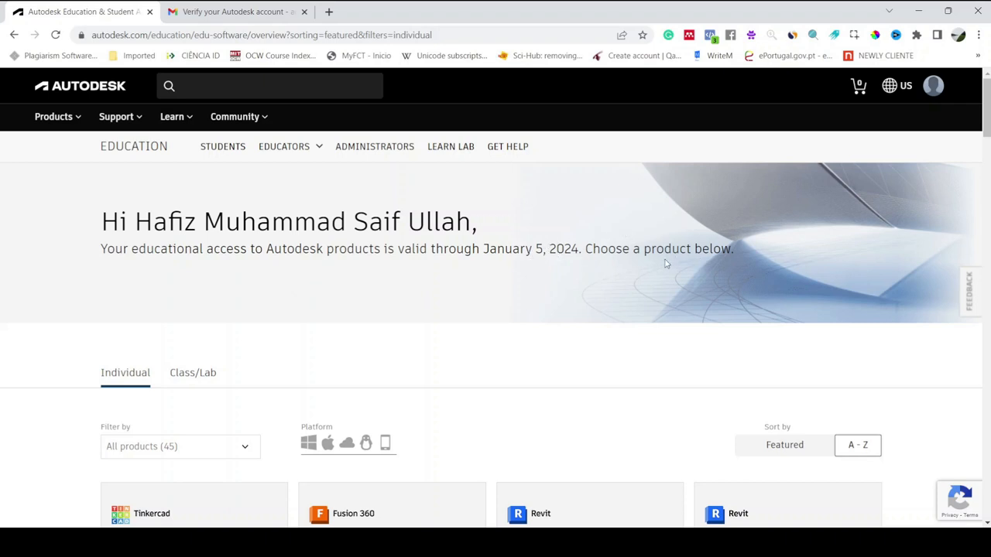
scroll(278, 271, down, 1)
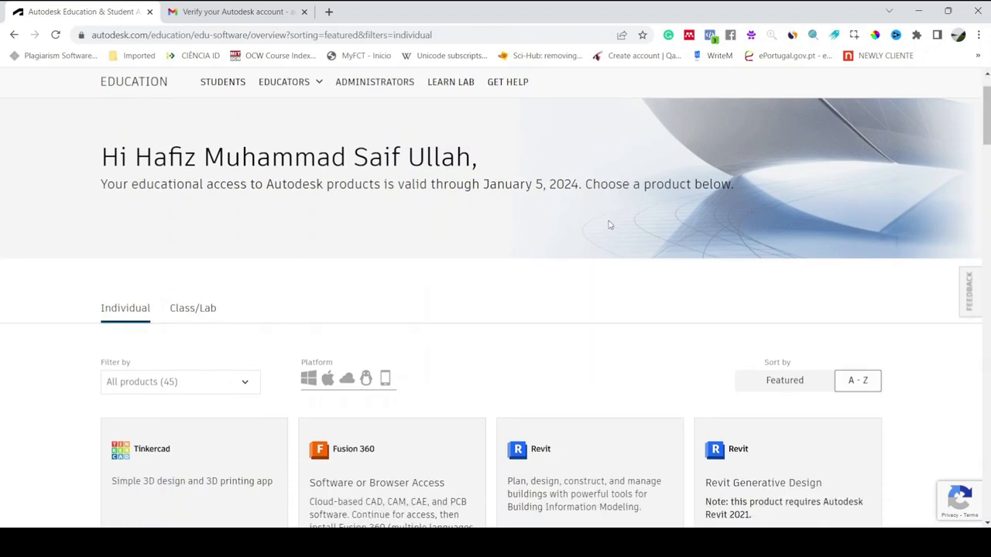
scroll(608, 224, down, 3)
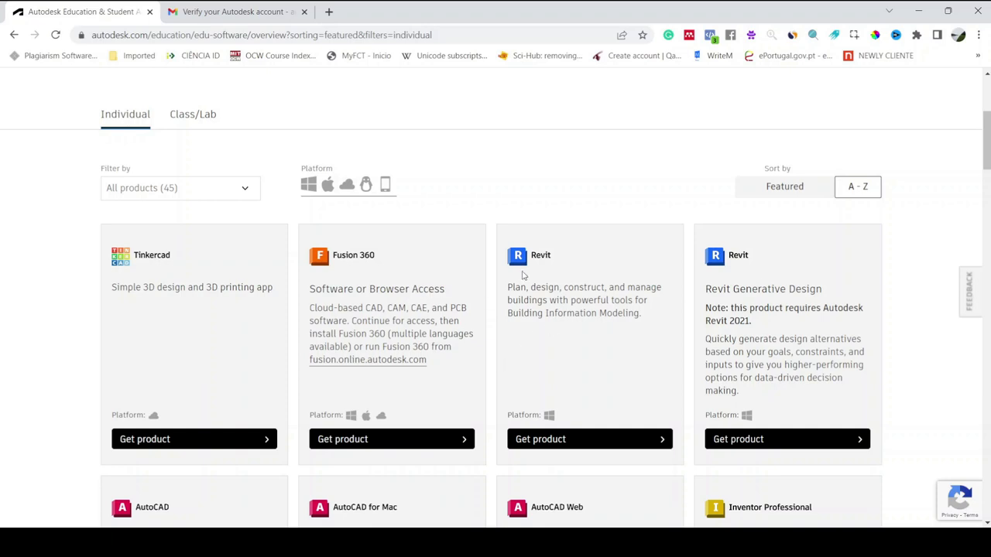
scroll(387, 271, down, 2)
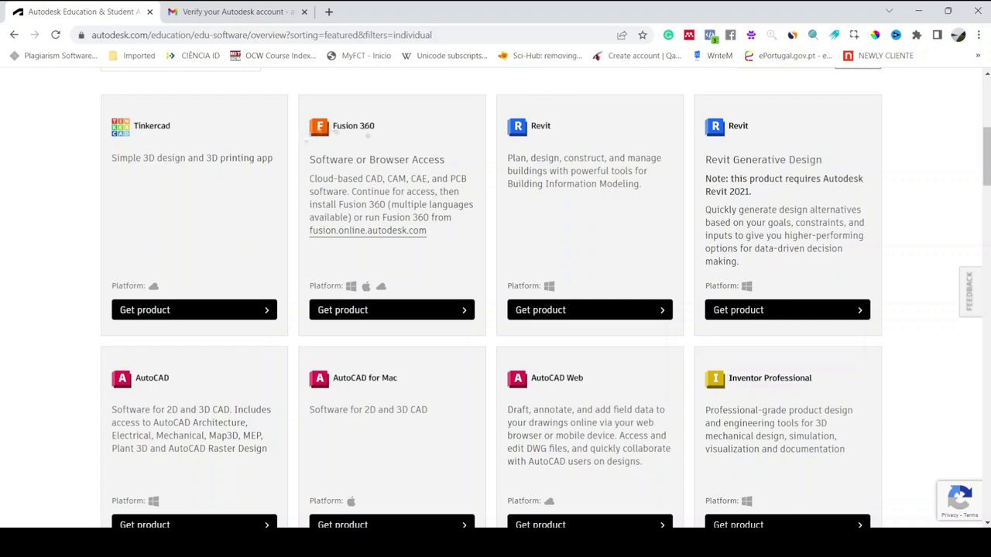
Get Fusion 360 from the educational product cards, downloading the Fusion 360 Client installer.
click(371, 310)
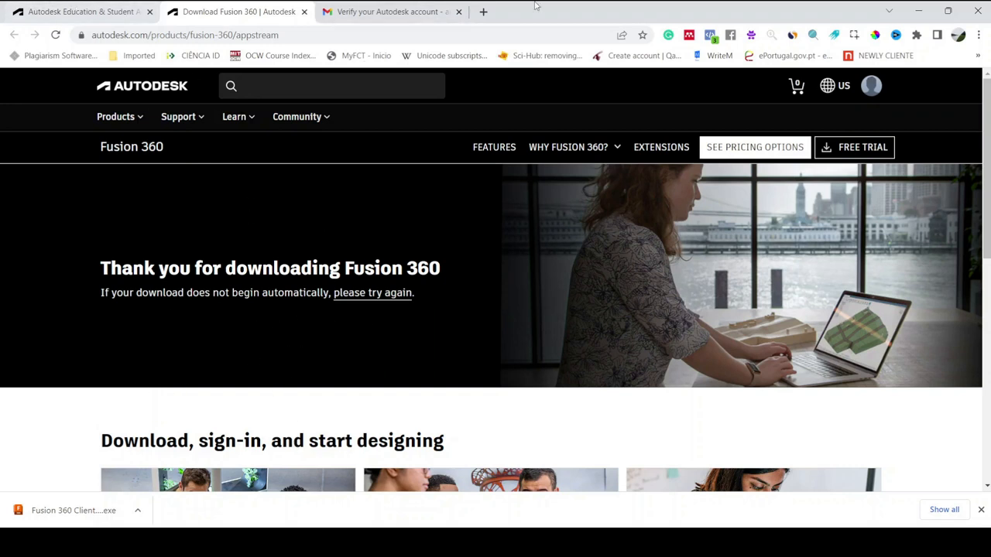
Return to the educational products overview, access valid through January 5, 2024.
click(81, 11)
scroll(252, 250, up, 5)
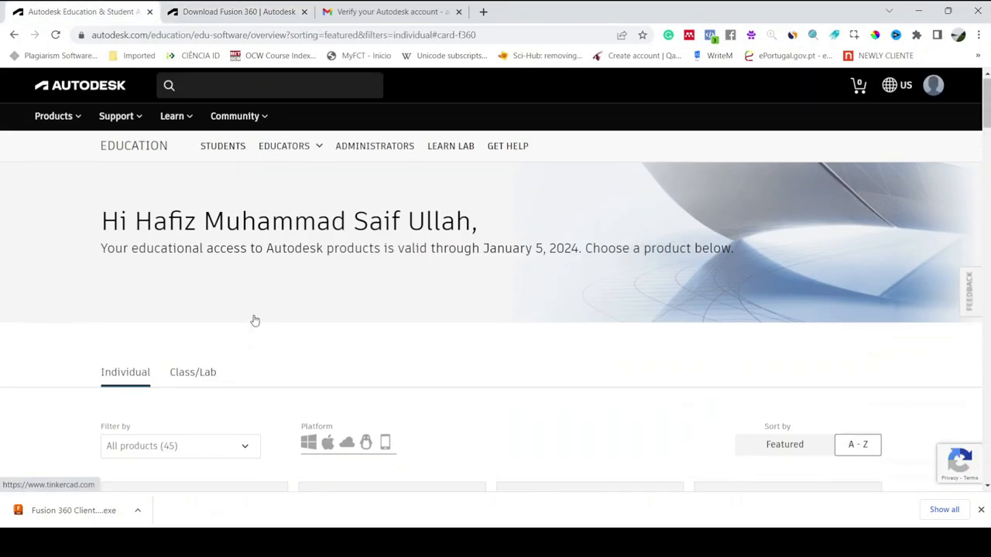